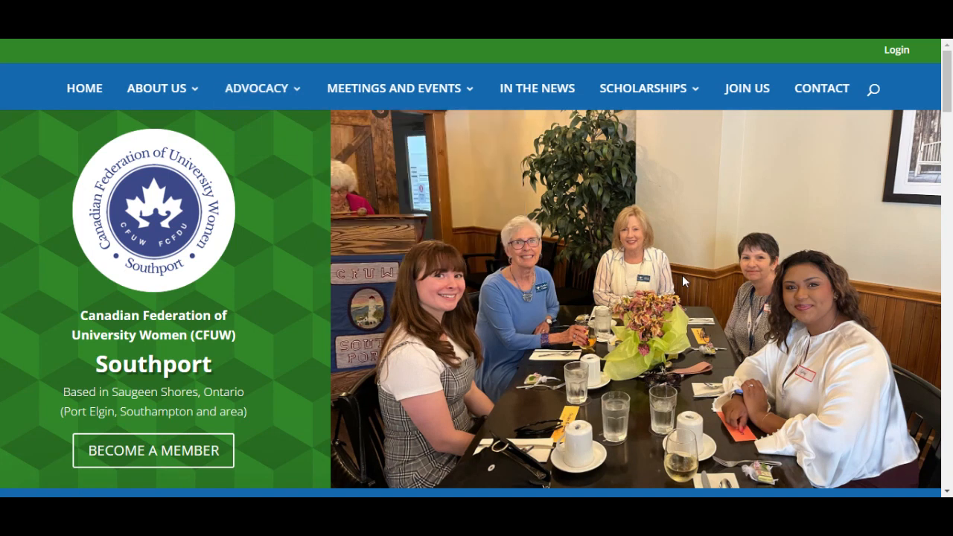
# - Log in to the CFUW Southport site with the administrator username and password
pyautogui.scroll(-2, 681, 275)
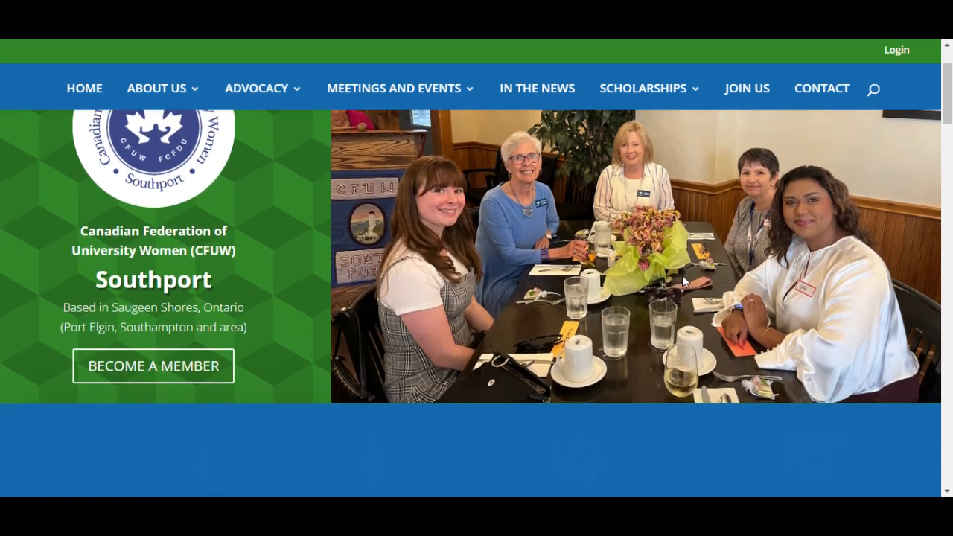
pyautogui.scroll(2, 682, 275)
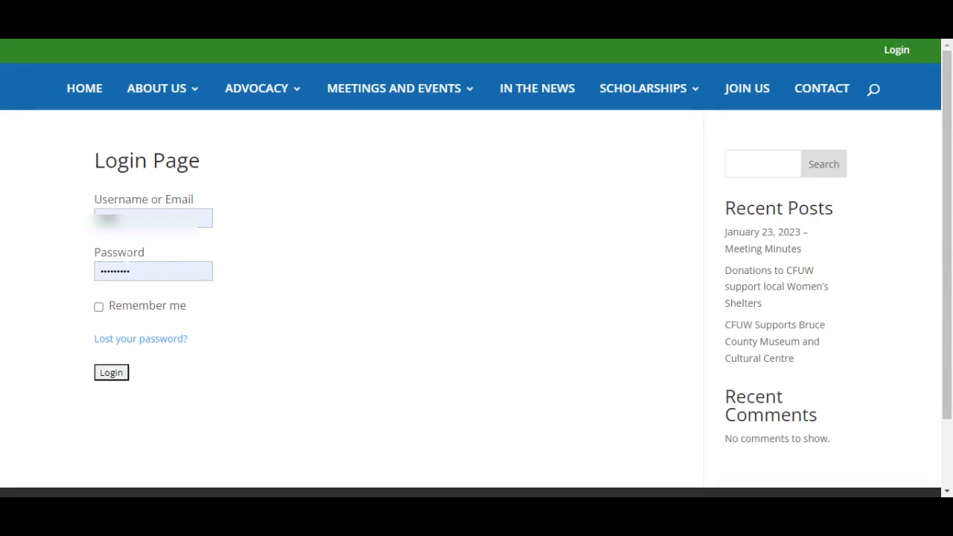
pyautogui.write('•')
pyautogui.press('Return')
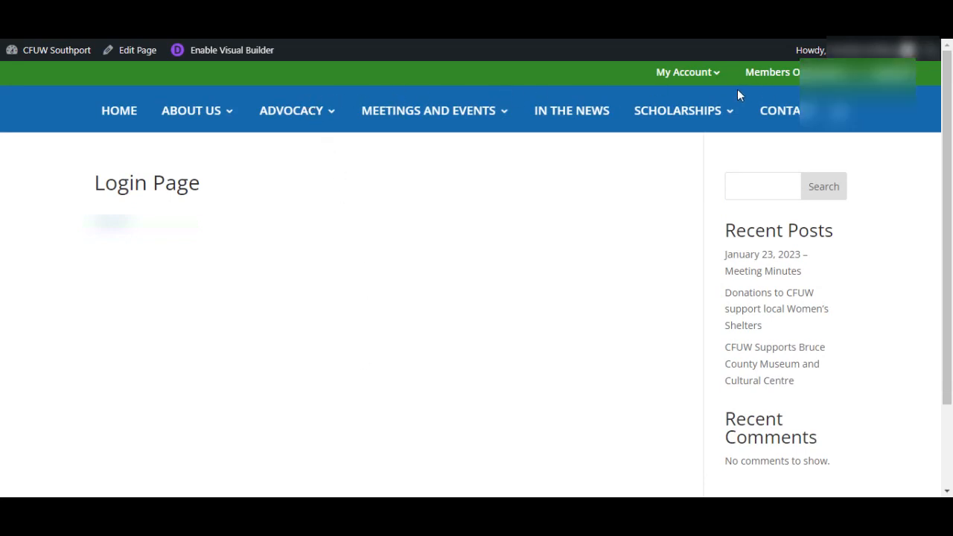
# - Go to the WordPress admin Dashboard via the CFUW Southport site menu in the admin bar
pyautogui.moveTo(809, 50)
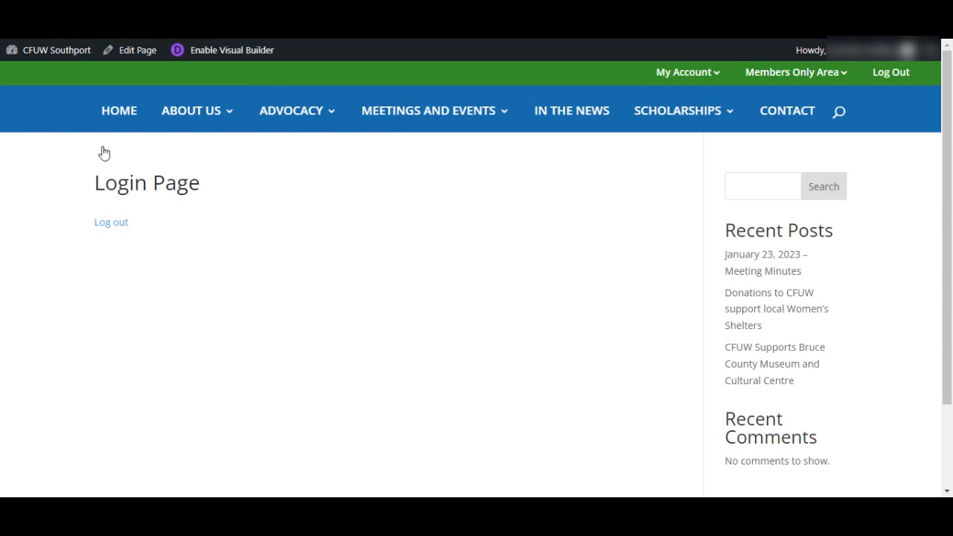
pyautogui.moveTo(46, 50)
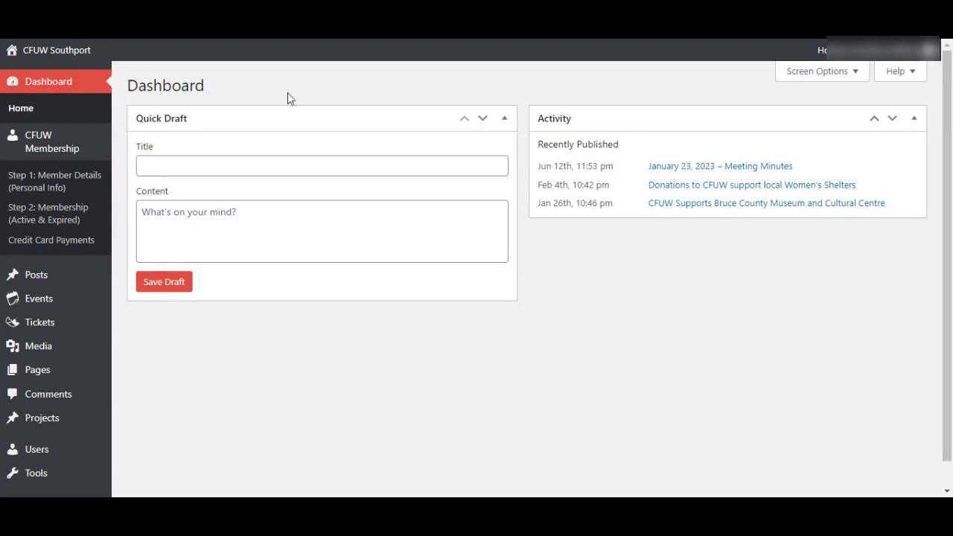
# - Open the Customers Details add form from Step 1: Member Details under CFUW Membership
pyautogui.click(41, 184)
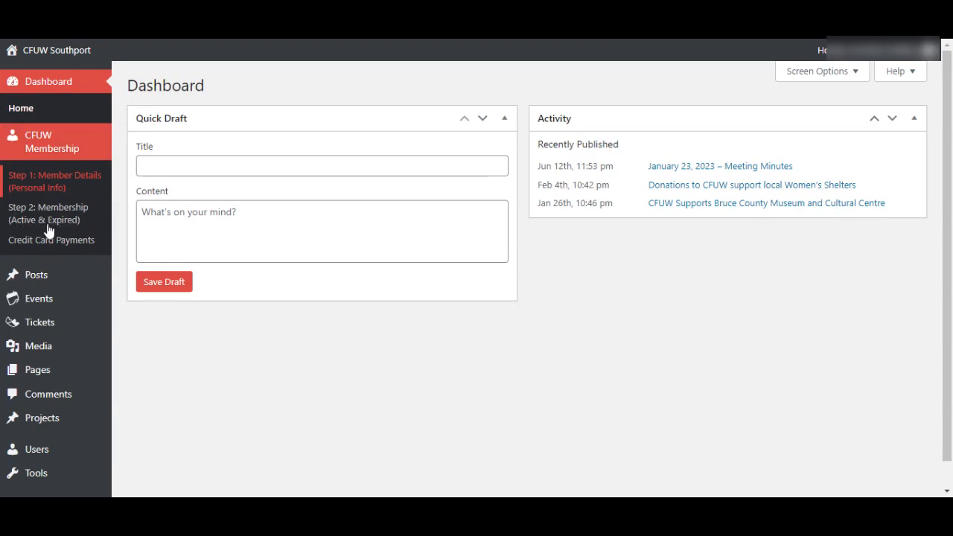
pyautogui.click(45, 225)
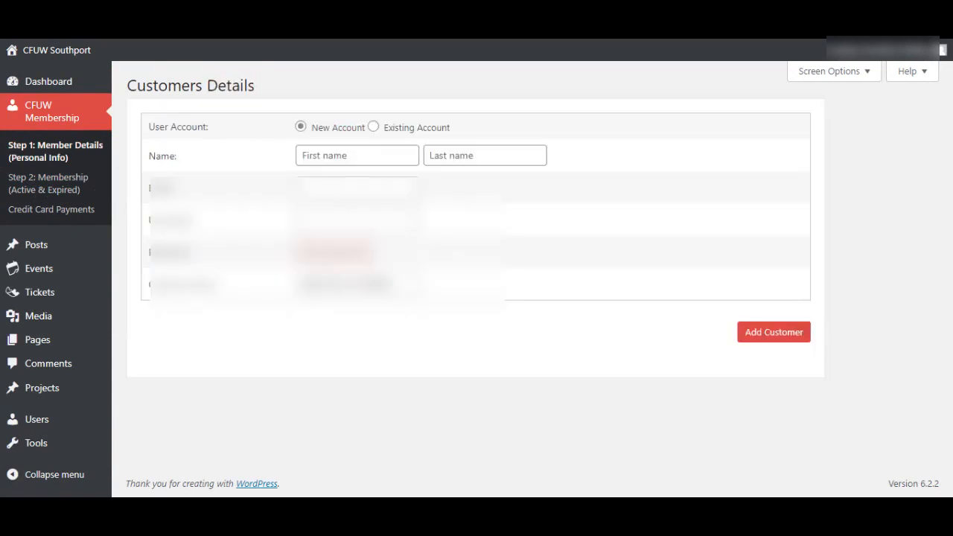
# - Enter the new member's first name, last name and e-mail address
pyautogui.write('J')
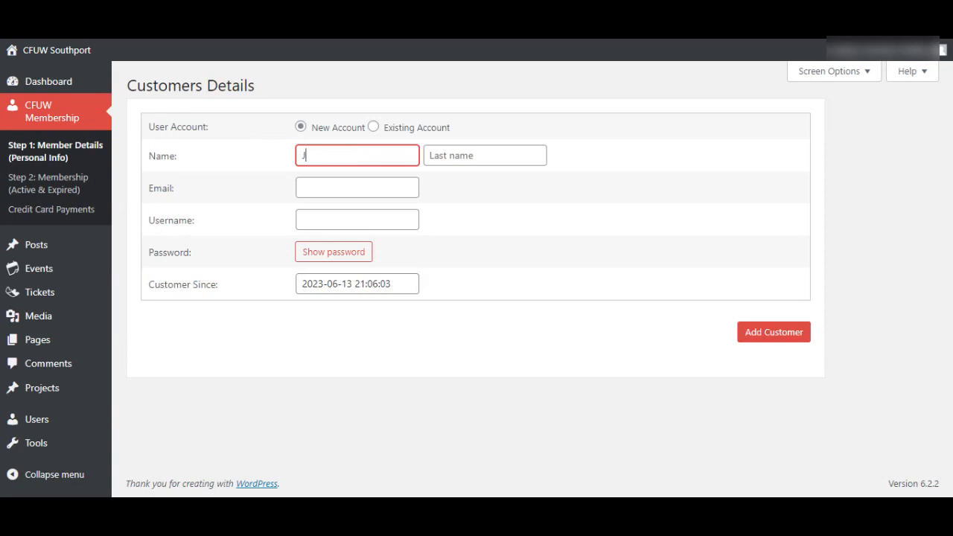
pyautogui.write('ohn')
pyautogui.press('Tab')
pyautogui.write('Doe')
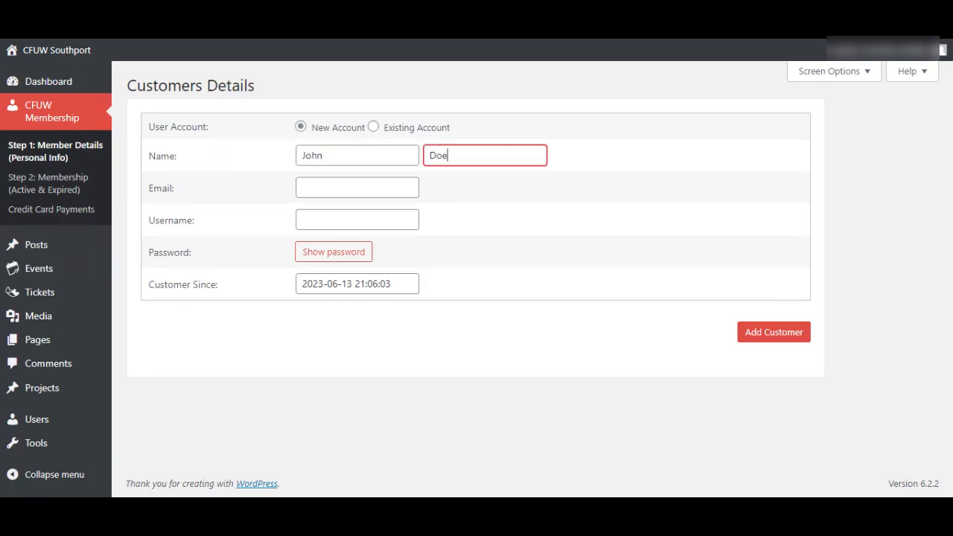
pyautogui.press('Tab')
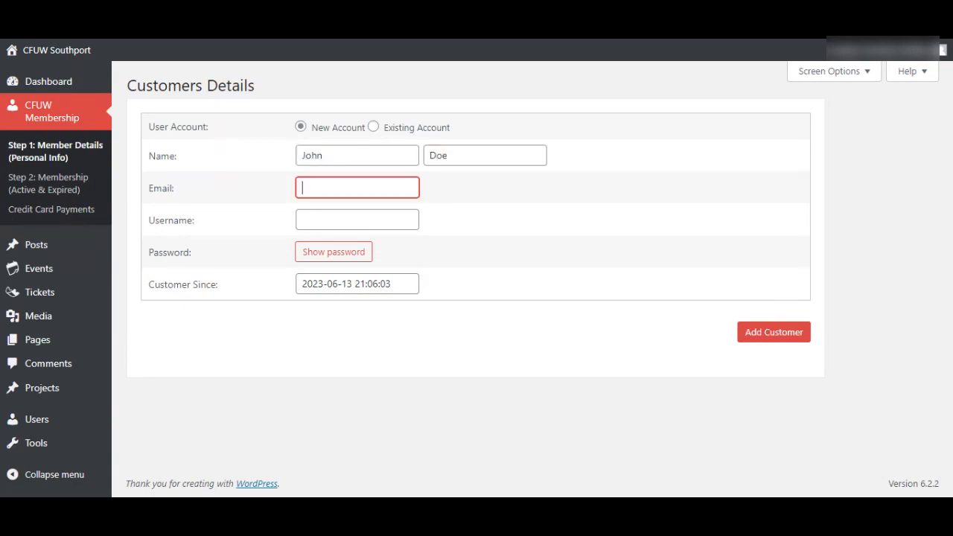
pyautogui.write('john@doe.com')
pyautogui.click(558, 215)
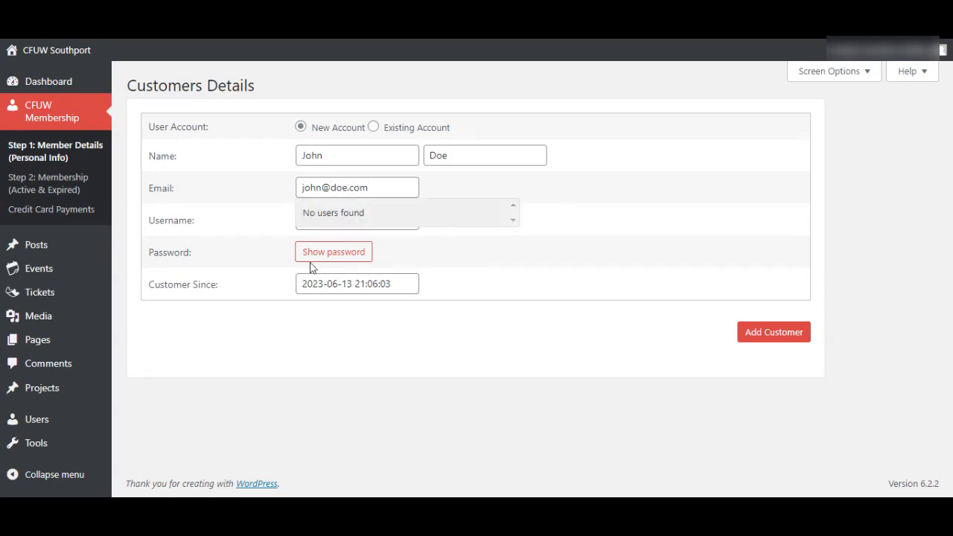
# - Enter a username for the new member's account
pyautogui.click(357, 224)
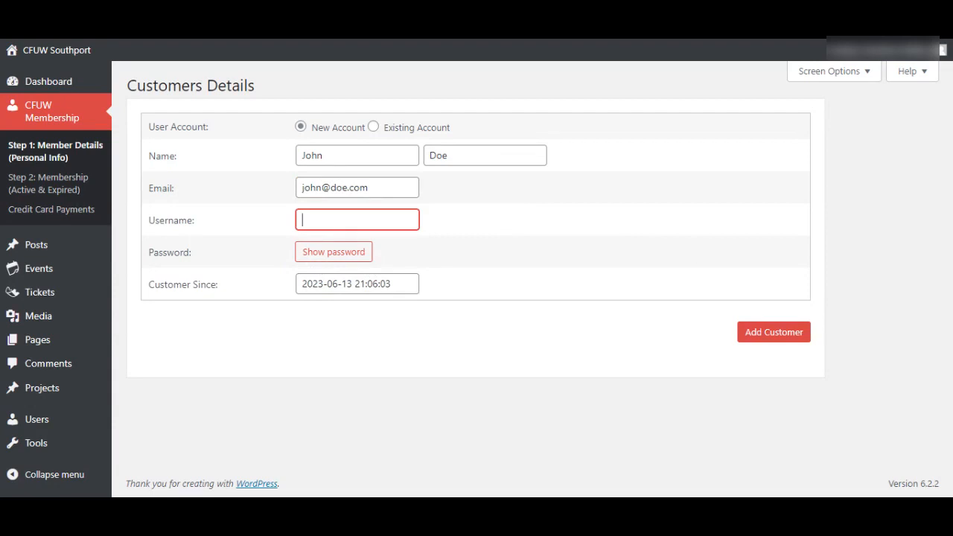
pyautogui.write('johnd')
pyautogui.moveTo(327, 220); pyautogui.dragTo(301, 219)
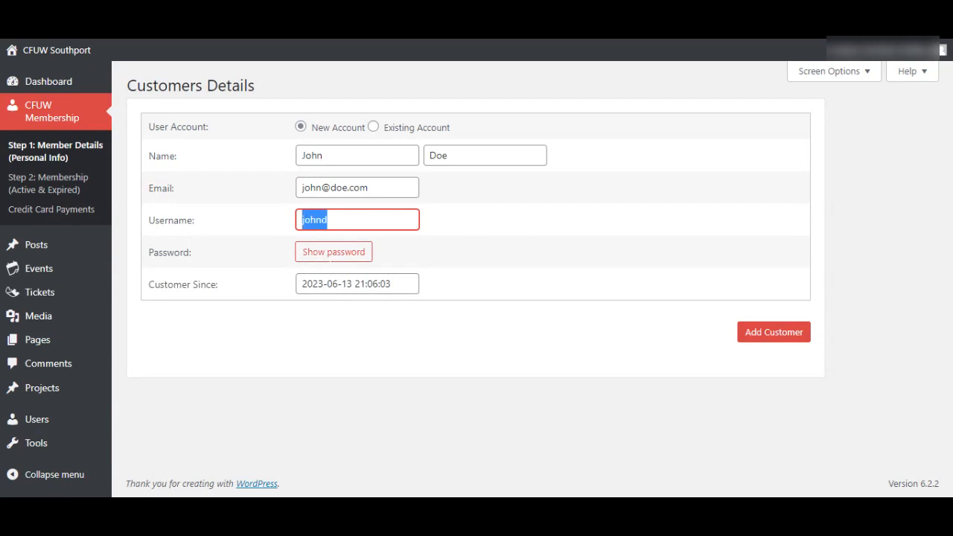
pyautogui.click(327, 219)
pyautogui.moveTo(302, 187); pyautogui.dragTo(367, 187)
pyautogui.click(358, 220)
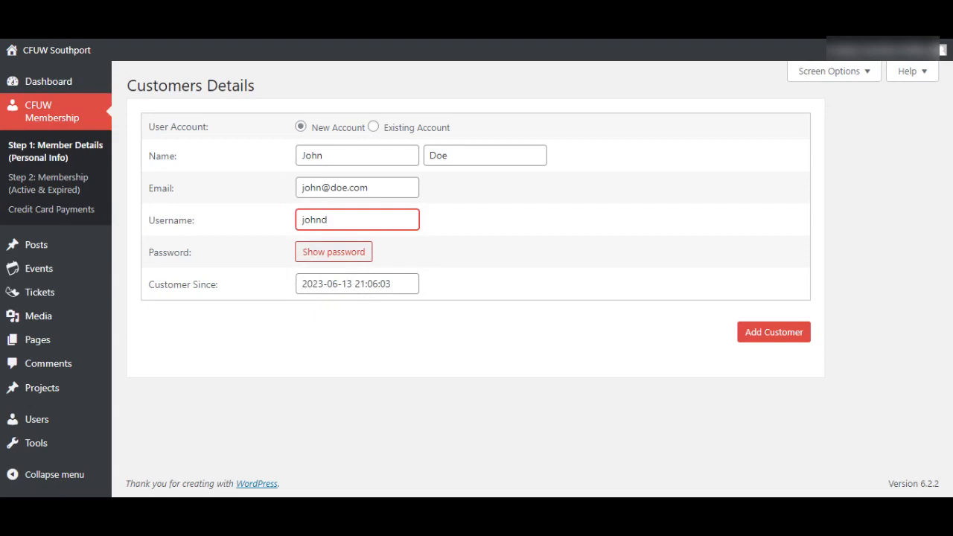
# - Replace the generated password with a simple custom password and add the customer
pyautogui.click(318, 254)
pyautogui.click(377, 282)
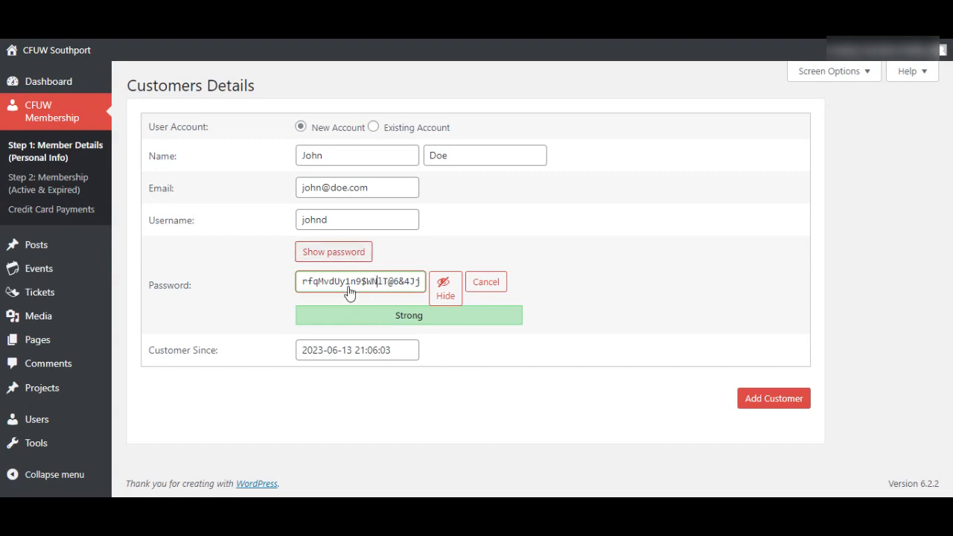
pyautogui.click(444, 296)
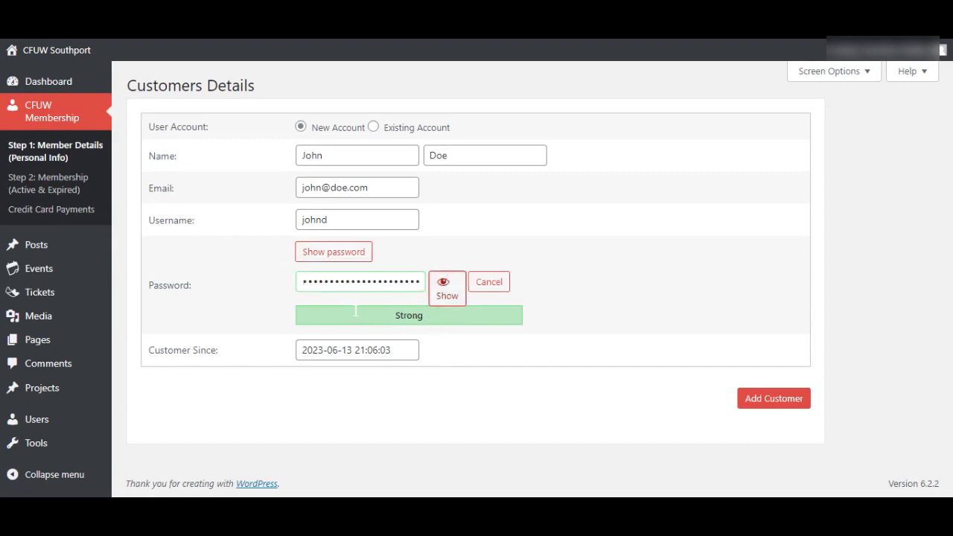
pyautogui.click(444, 300)
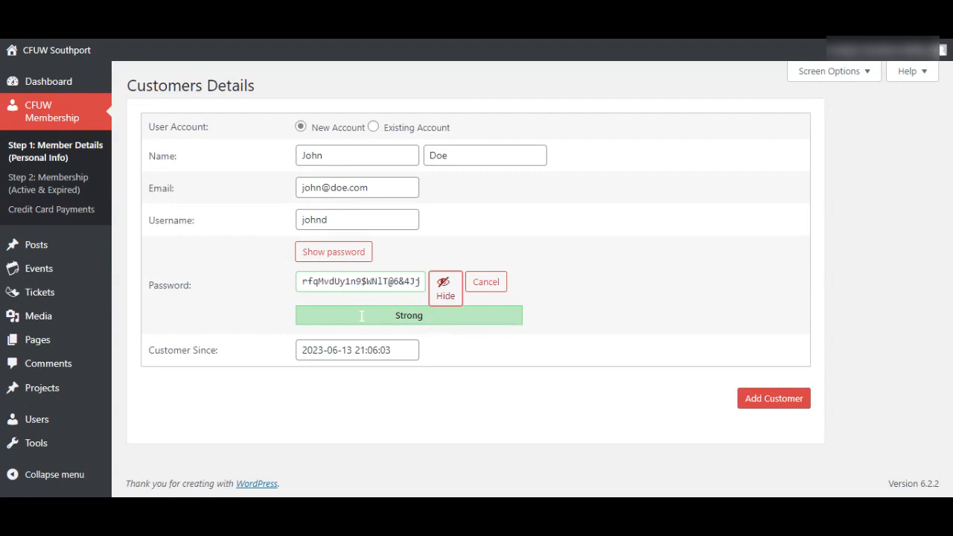
pyautogui.click(384, 281)
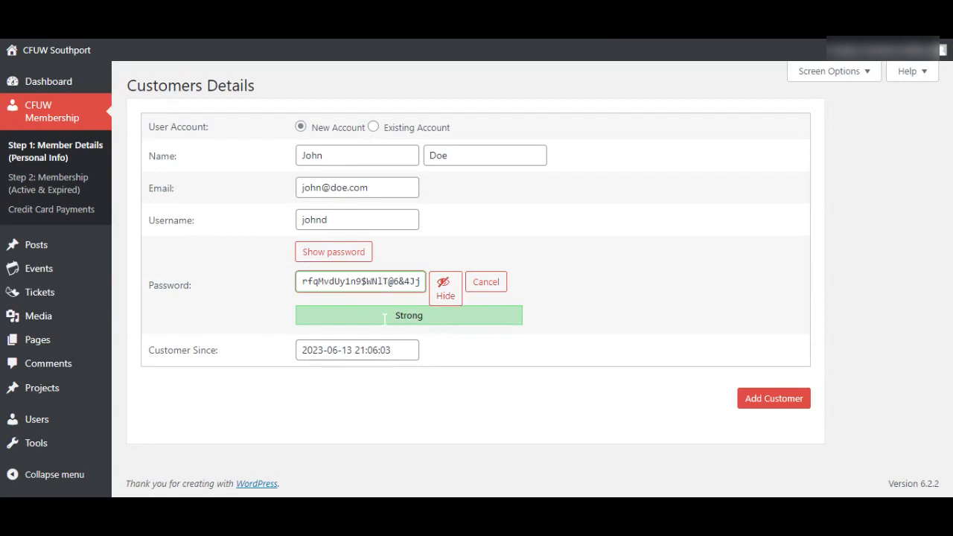
pyautogui.hotkey('ctrl', 'a')
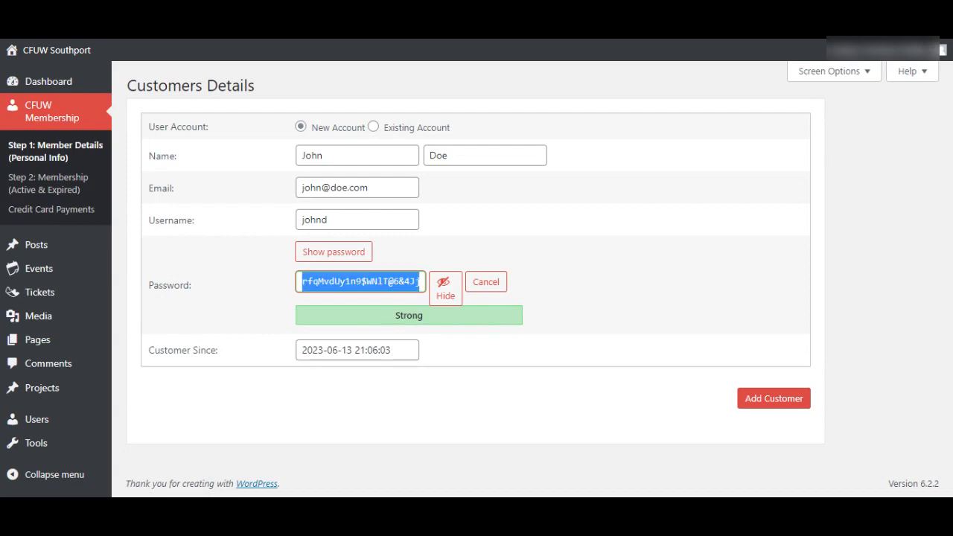
pyautogui.write('abc123')
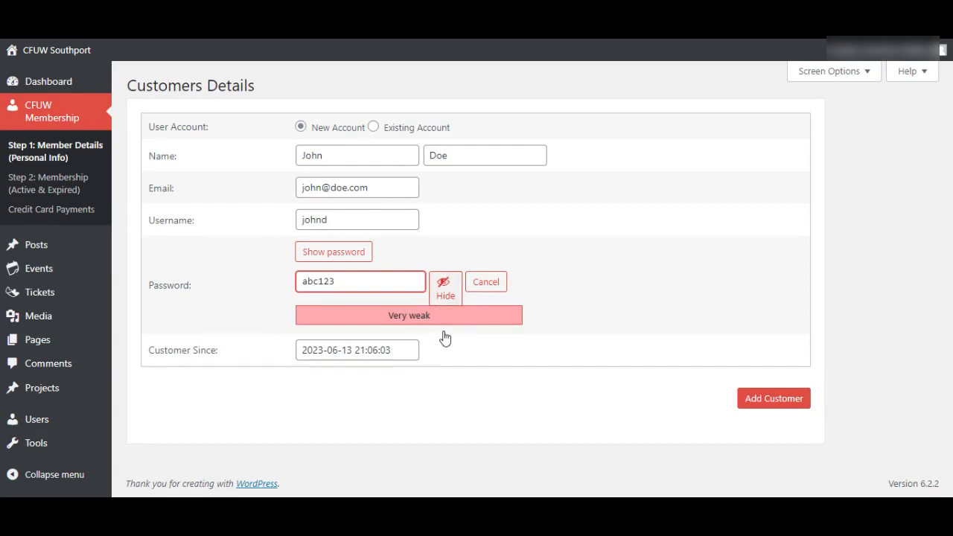
pyautogui.click(445, 296)
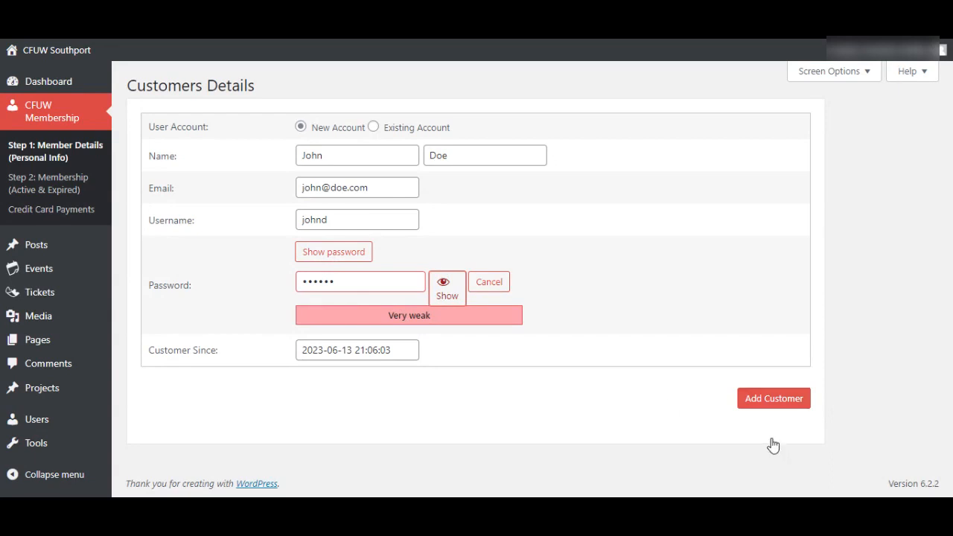
pyautogui.click(774, 398)
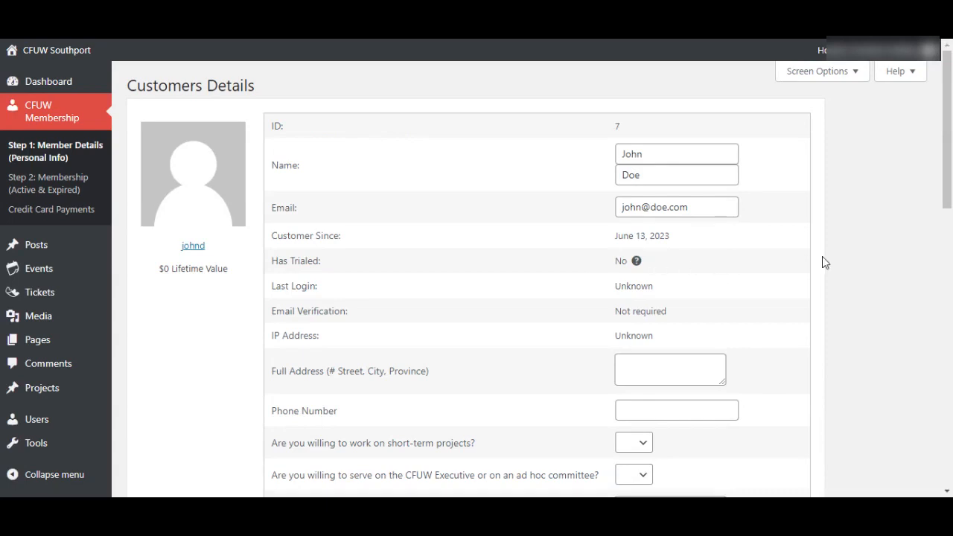
# - Enter the member's street address and town in the address field
pyautogui.scroll(-2, 837, 272)
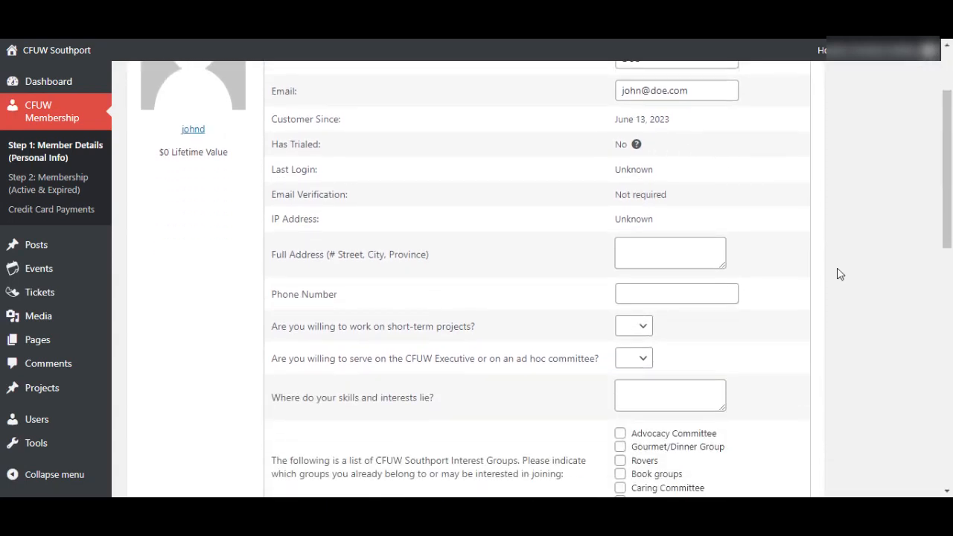
pyautogui.scroll(-1, 837, 272)
pyautogui.scroll(2, 689, 229)
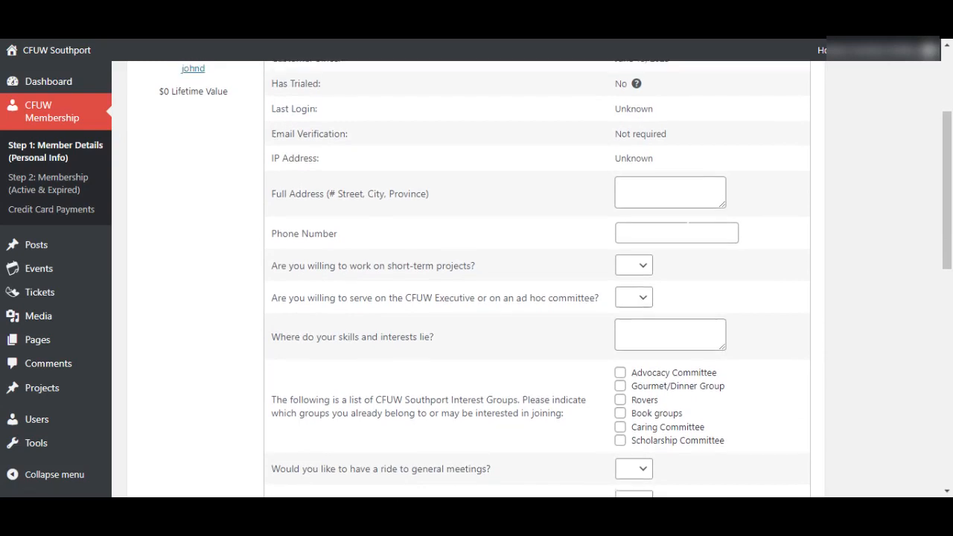
pyautogui.click(669, 328)
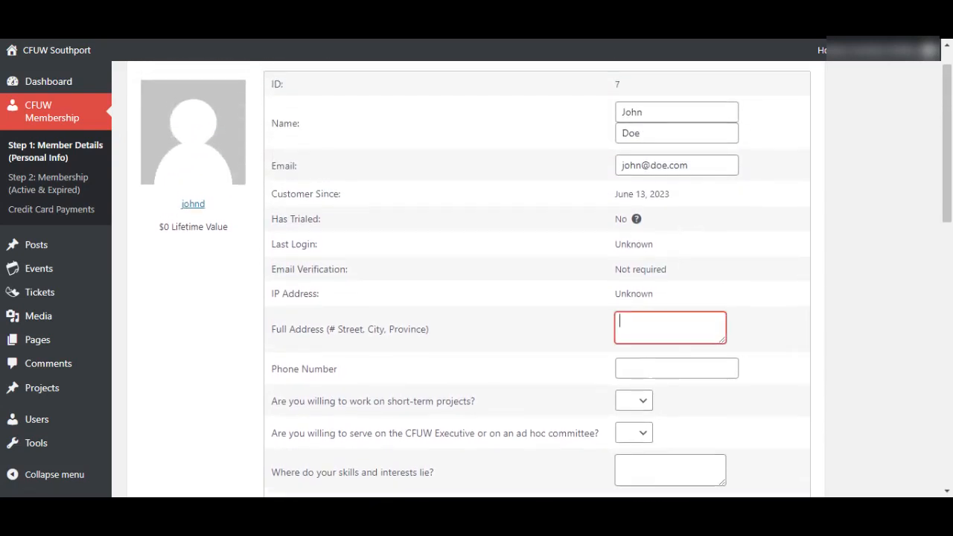
pyautogui.write('123')
pyautogui.click(865, 199)
pyautogui.click(681, 329)
pyautogui.write('Street')
pyautogui.press('Return')
pyautogui.write('Southap')
pyautogui.press('BackSpace')
pyautogui.write('mpton')
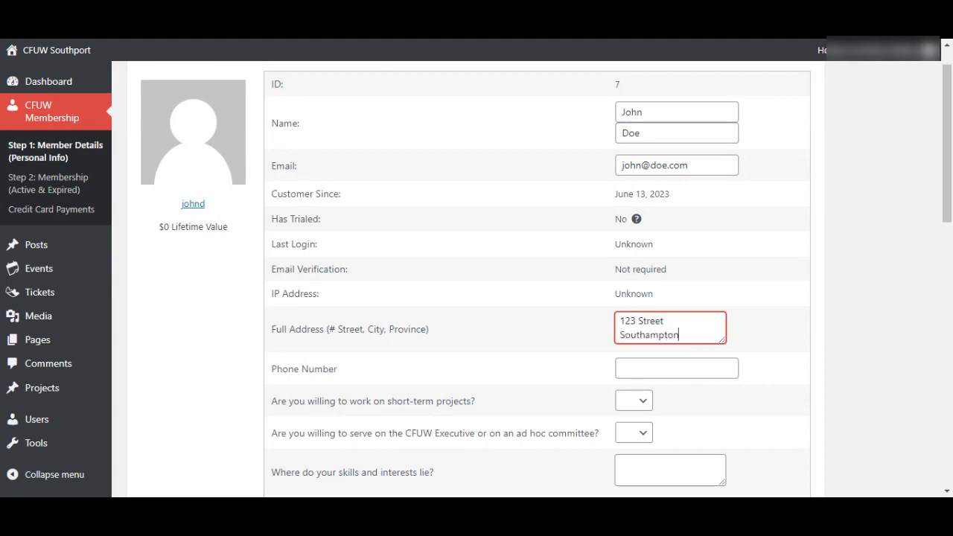
pyautogui.write(', ON')
# - Enter the member's phone number
pyautogui.press('Tab')
pyautogui.write('52145631')
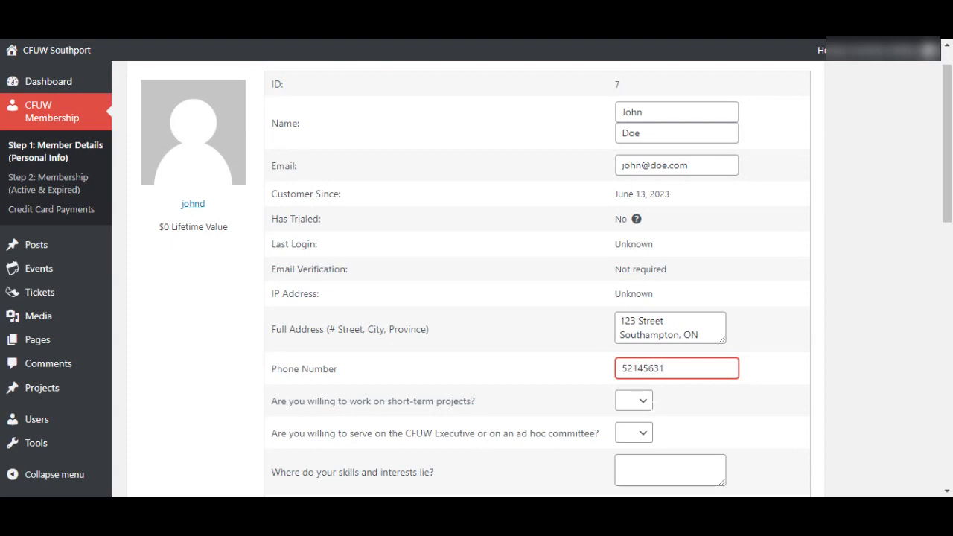
pyautogui.press('BackSpace')
pyautogui.press('BackSpace')
pyautogui.press('BackSpace')
pyautogui.press('BackSpace')
pyautogui.press('BackSpace')
pyautogui.press('BackSpace')
pyautogui.press('BackSpace')
pyautogui.press('BackSpace')
pyautogui.write('5191234567')
# - Answer Yes to short-term projects, No to the Executive, and enter Outdoors as skills
pyautogui.scroll(-2, 770, 418)
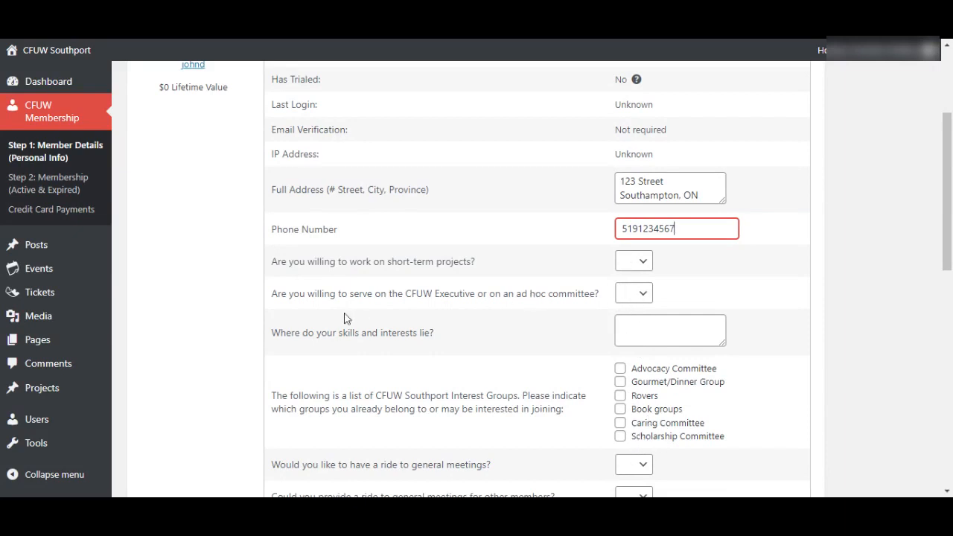
pyautogui.press('Tab')
pyautogui.press('Down')
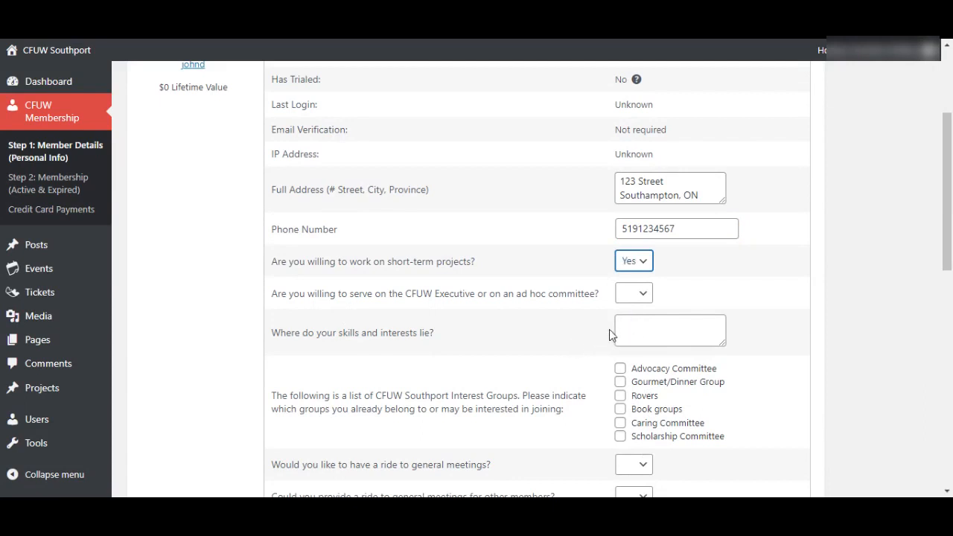
pyautogui.press('Tab')
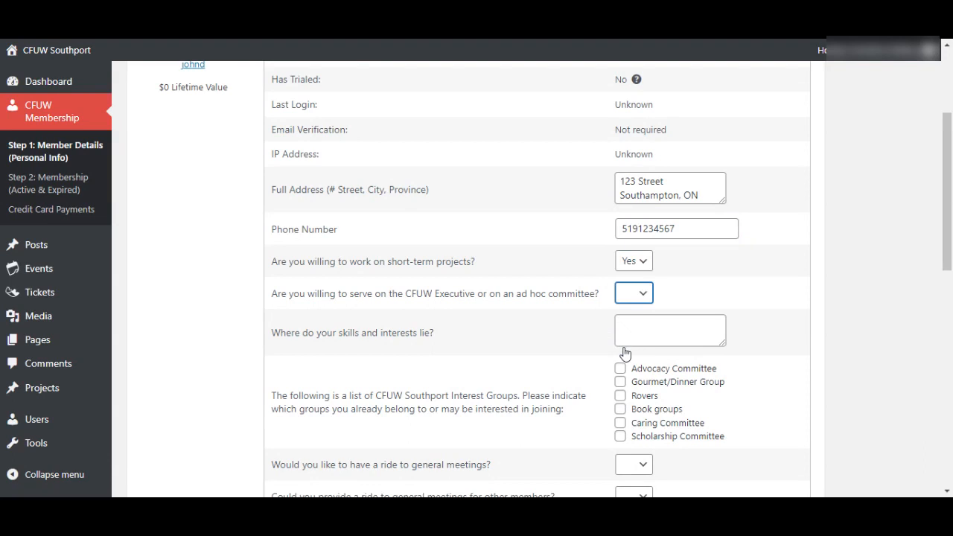
pyautogui.press('n')
pyautogui.press('Tab')
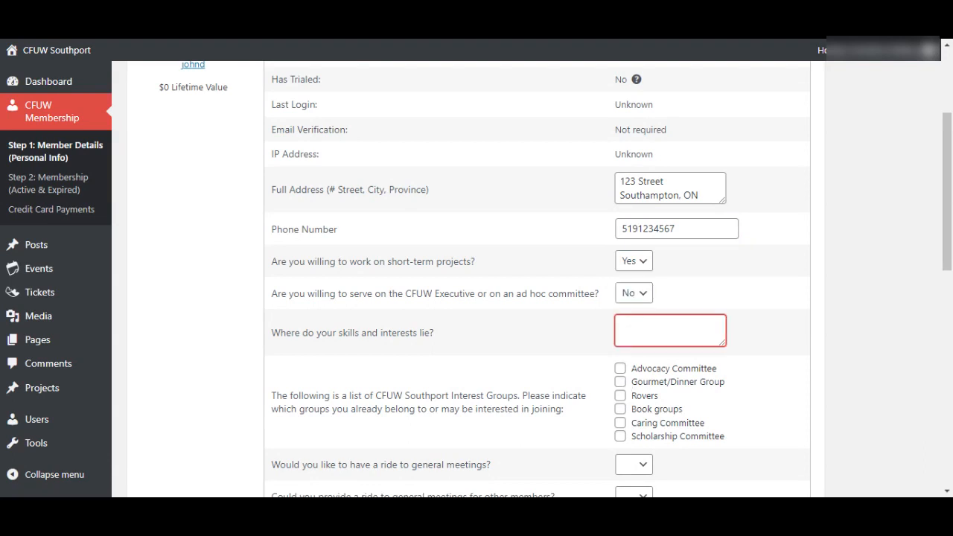
pyautogui.write('Outdoors')
# - Tick Book groups and Caring Committee, answer No to needing a ride, Yes to offering rides
pyautogui.scroll(-2, 822, 398)
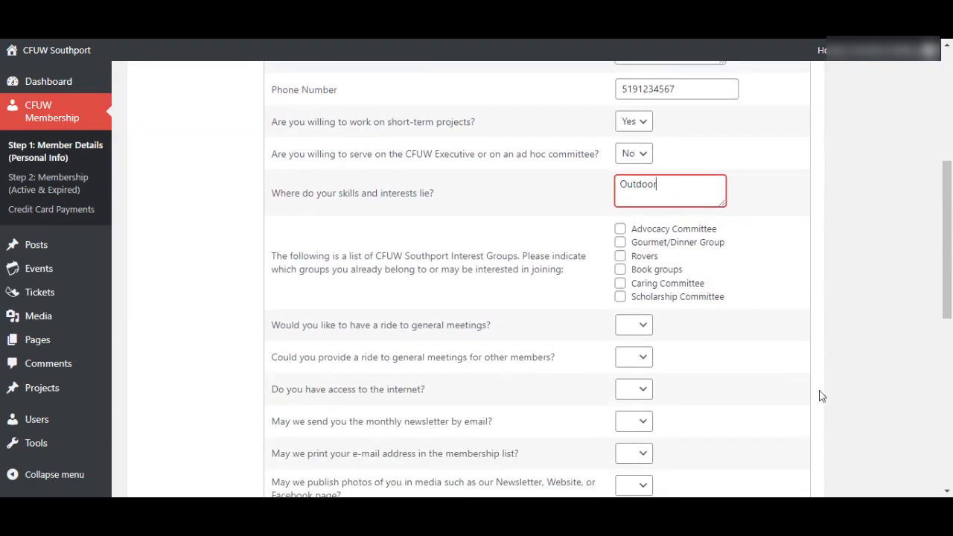
pyautogui.click(620, 270)
pyautogui.press('space')
pyautogui.press('Tab')
pyautogui.press('space')
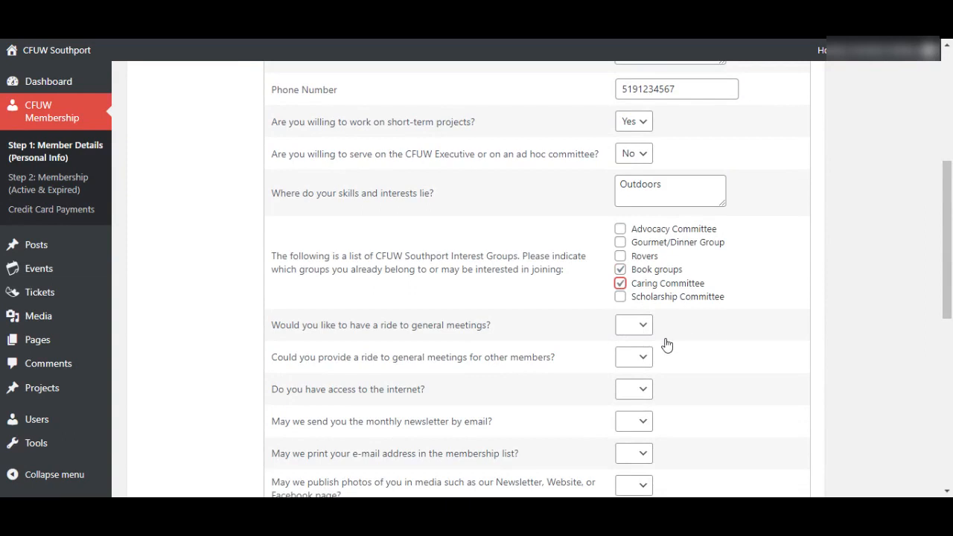
pyautogui.press('Tab')
pyautogui.press('Tab')
pyautogui.press('n')
pyautogui.press('Tab')
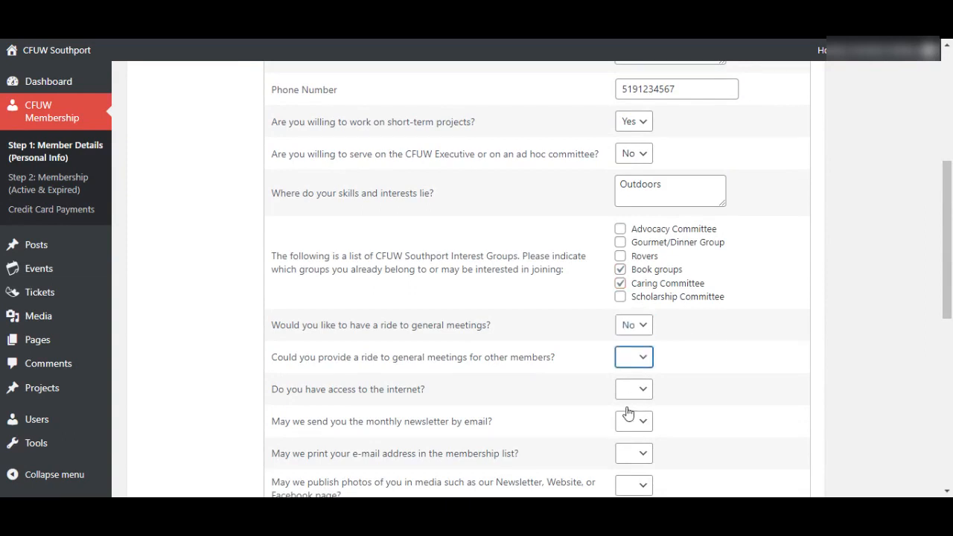
pyautogui.press('y')
# - Answer Yes to internet access, newsletter and photos, and No to printing the e-mail
pyautogui.click(824, 401)
pyautogui.scroll(-2, 825, 400)
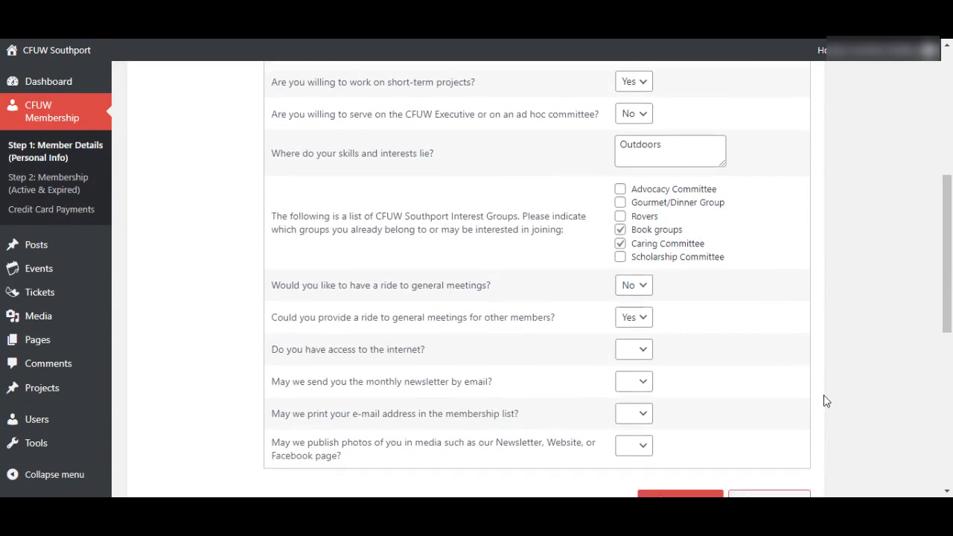
pyautogui.press('Tab')
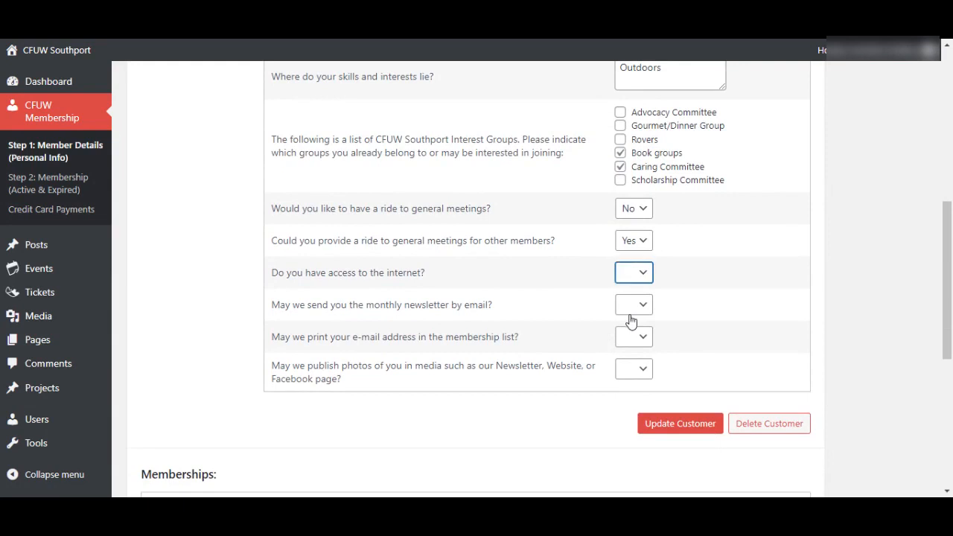
pyautogui.press('y')
pyautogui.press('Tab')
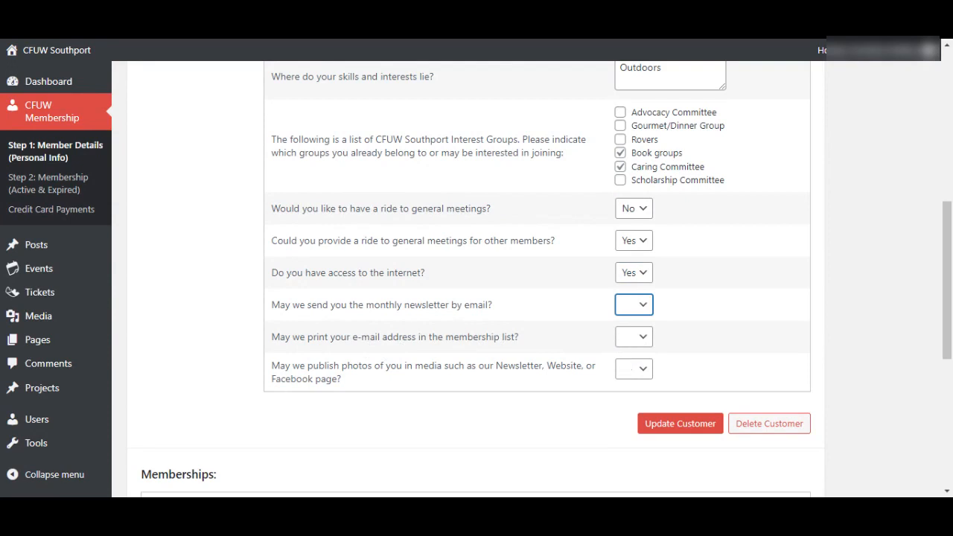
pyautogui.press('y')
pyautogui.press('Tab')
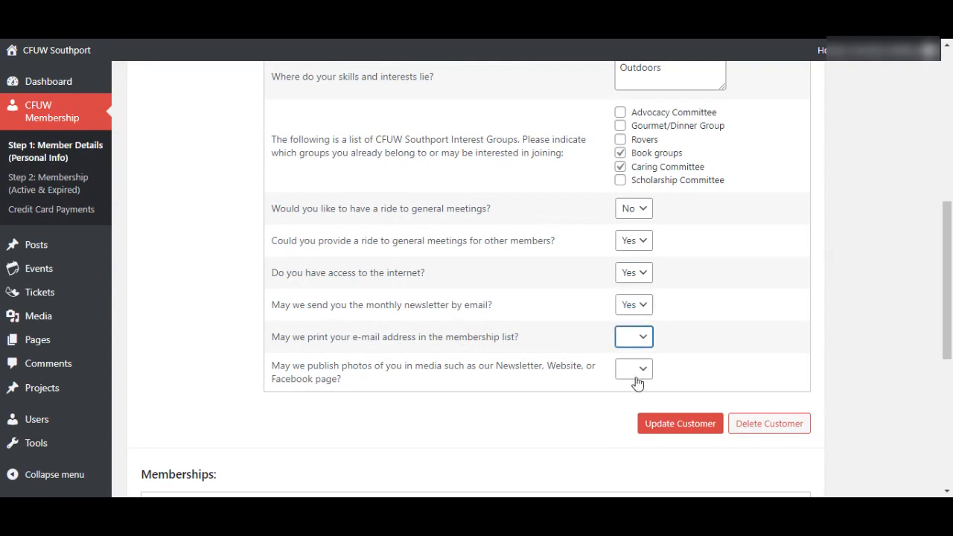
pyautogui.press('n')
pyautogui.press('Tab')
pyautogui.press('Down')
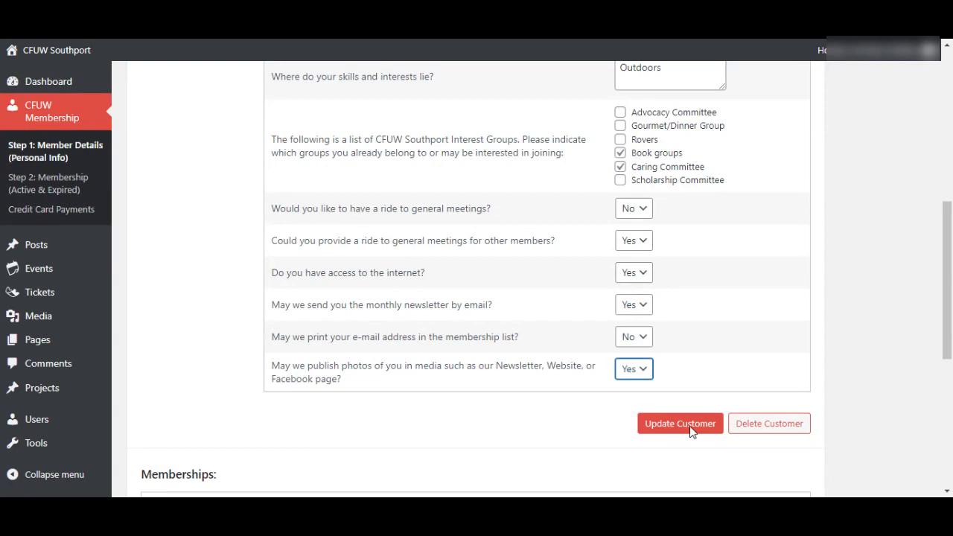
# - Save the member's updated profile details
pyautogui.click(857, 387)
pyautogui.scroll(-2, 856, 387)
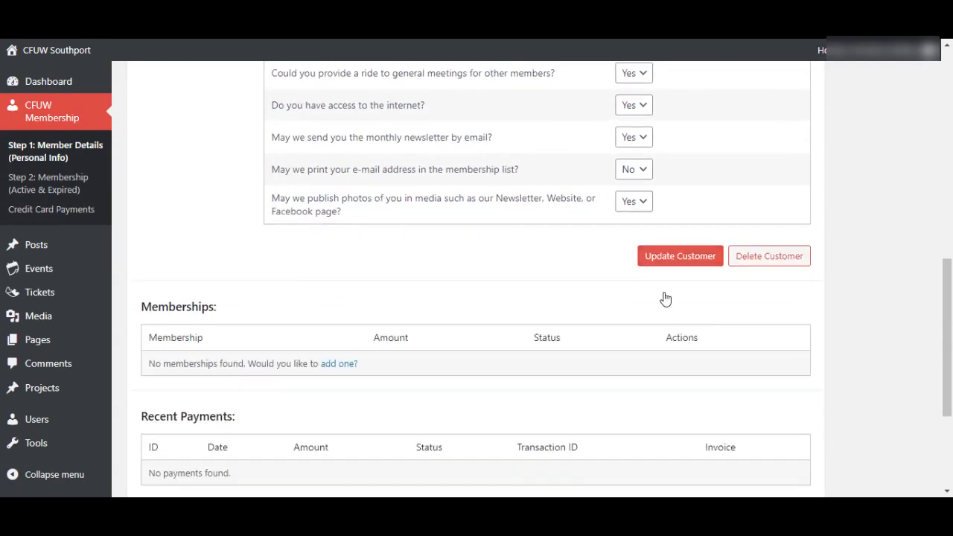
pyautogui.click(669, 260)
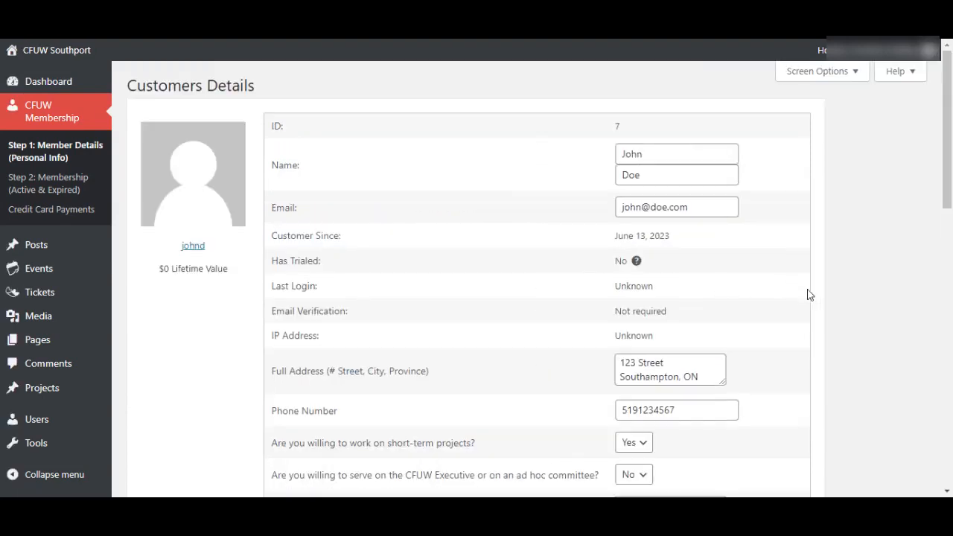
pyautogui.scroll(-1, 816, 303)
pyautogui.scroll(1, 817, 303)
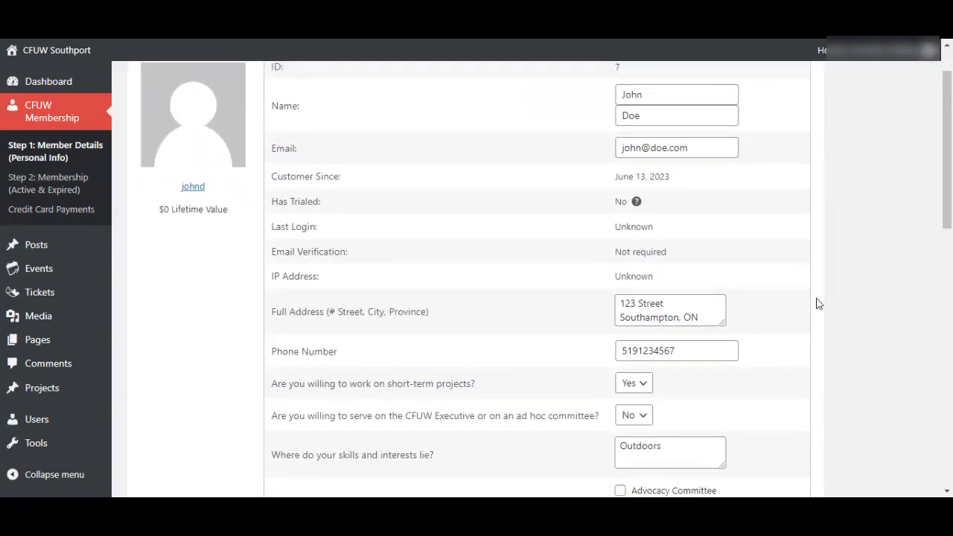
pyautogui.scroll(-2, 816, 303)
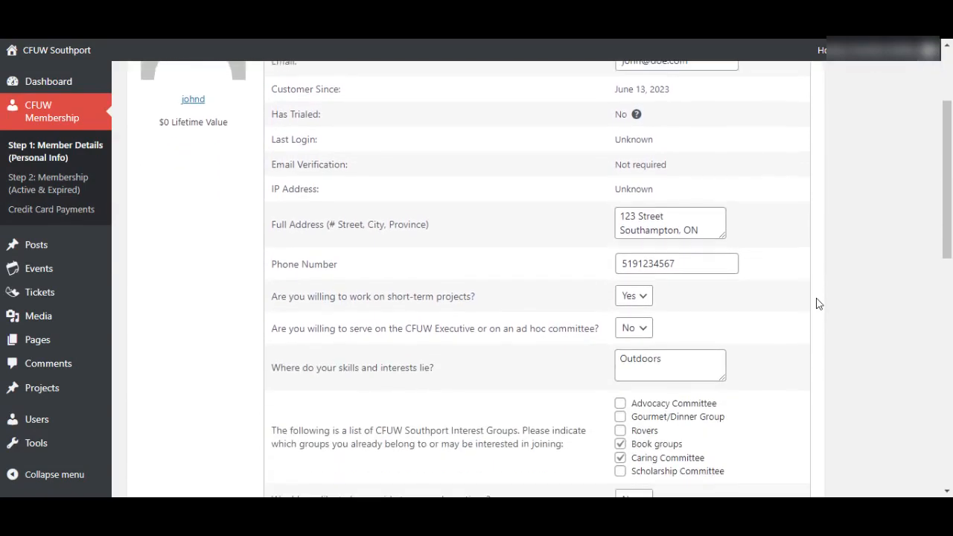
pyautogui.scroll(-5, 817, 303)
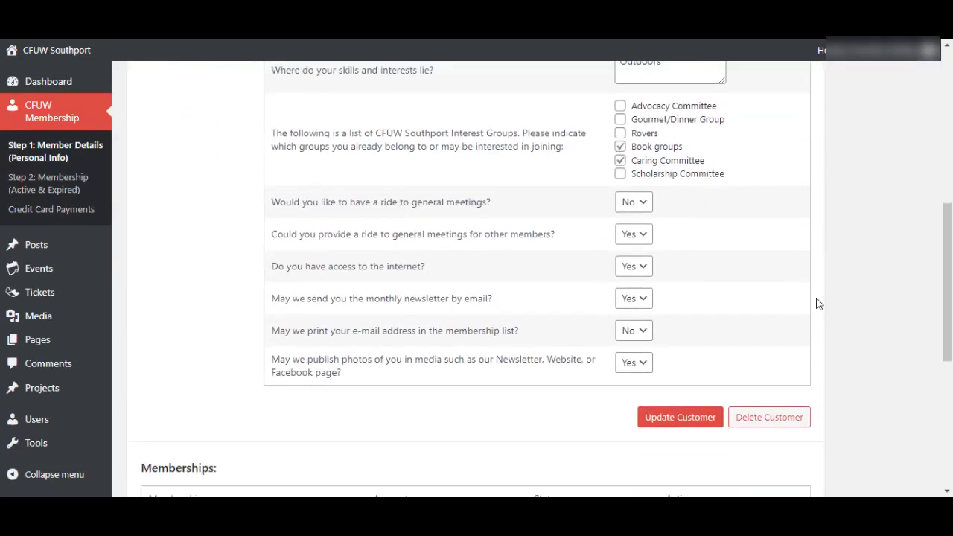
pyautogui.scroll(-1, 816, 303)
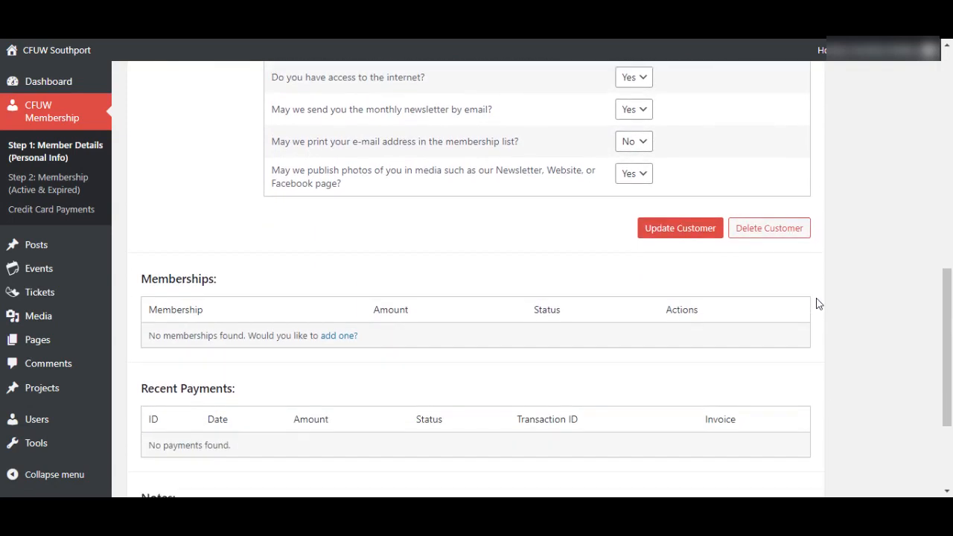
# - Go to the membership management step and find the empty Memberships table's add link
pyautogui.click(48, 183)
pyautogui.moveTo(141, 277); pyautogui.dragTo(218, 338)
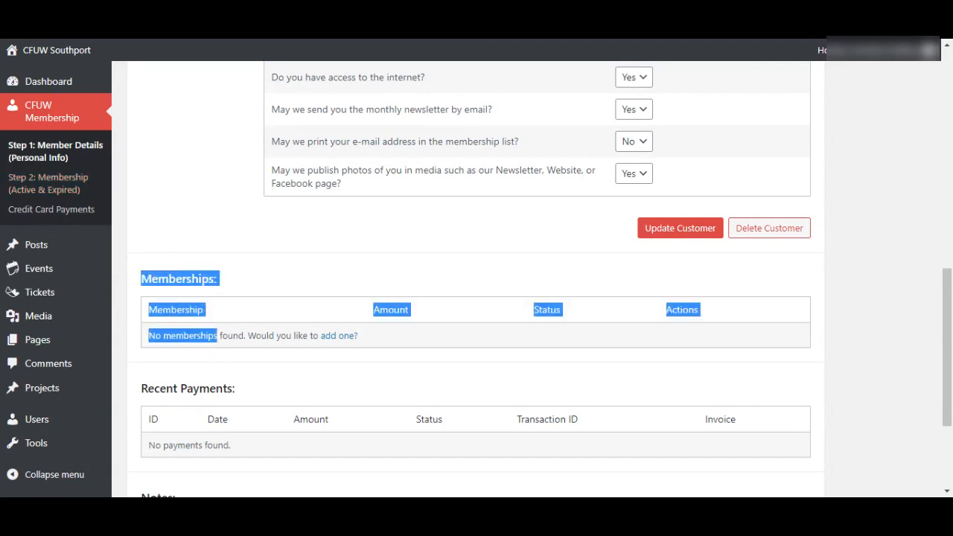
pyautogui.click(218, 395)
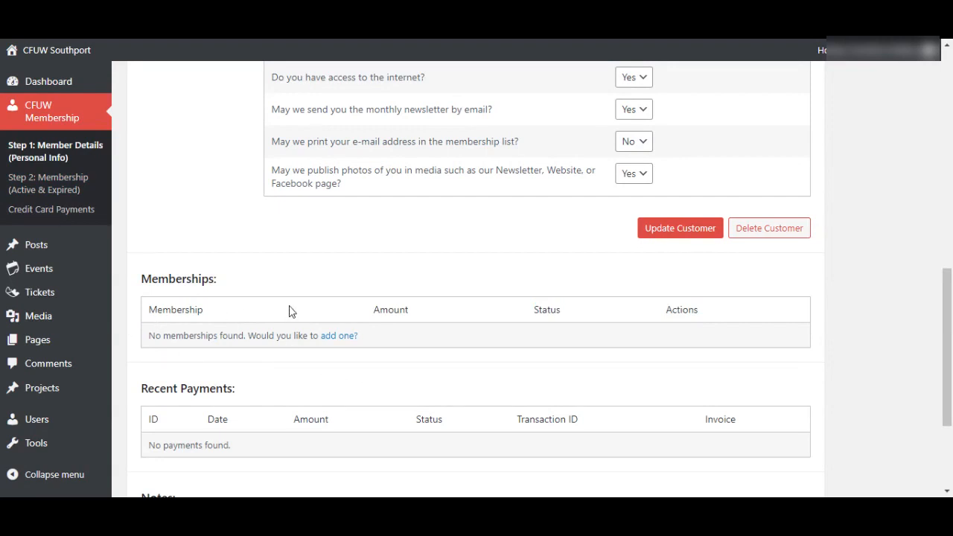
pyautogui.scroll(10, 290, 311)
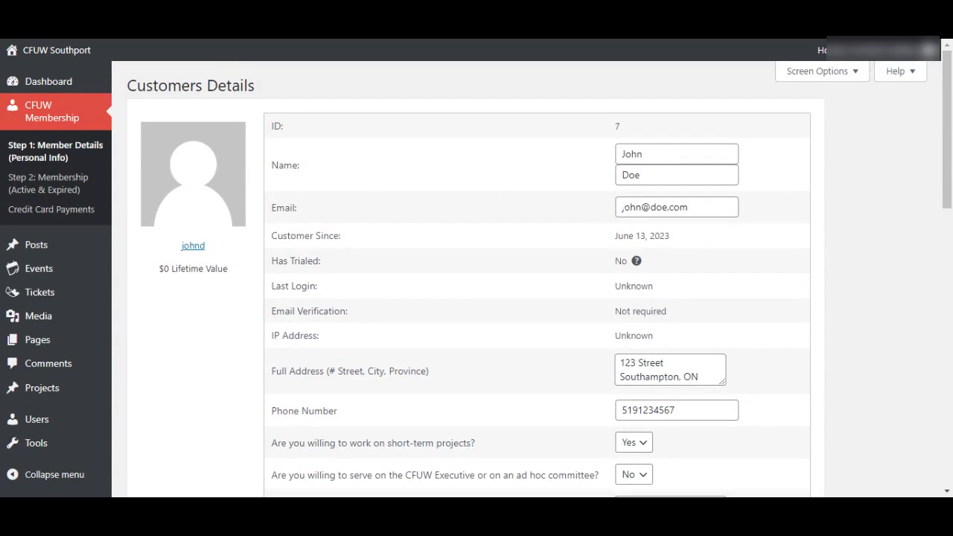
pyautogui.scroll(-10, 861, 307)
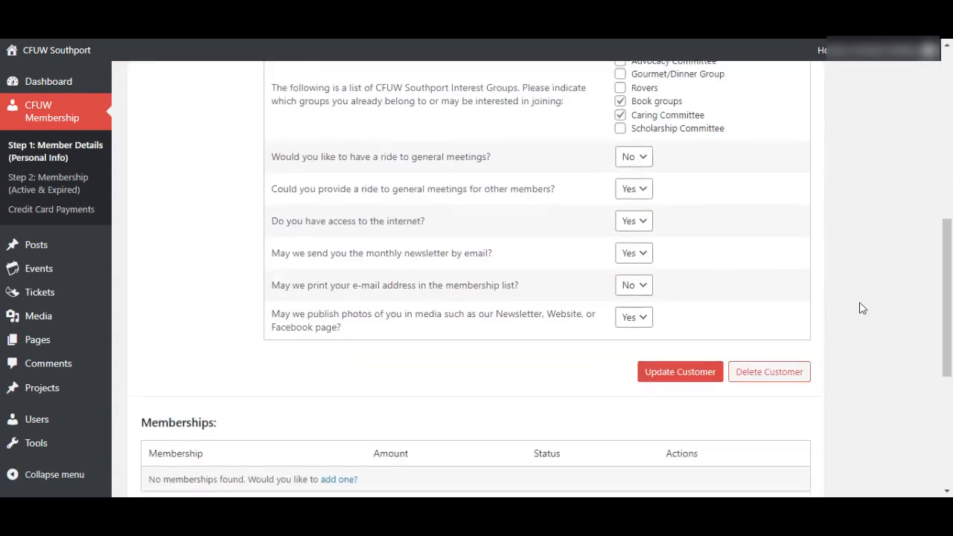
pyautogui.scroll(-3, 861, 307)
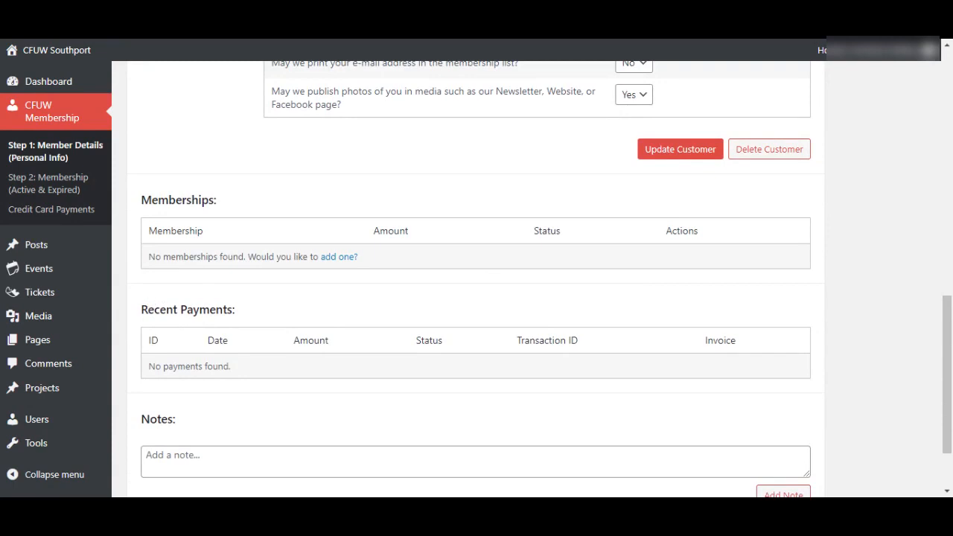
pyautogui.press('Tab')
# - Open the Add Membership form with the level set to Full Member and status Active
pyautogui.press('Return')
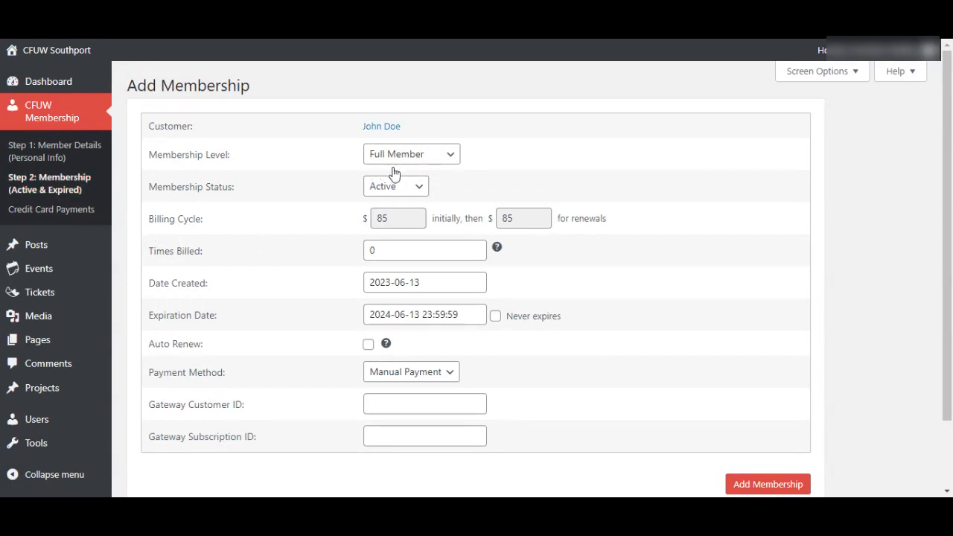
pyautogui.click(447, 192)
pyautogui.press('Down')
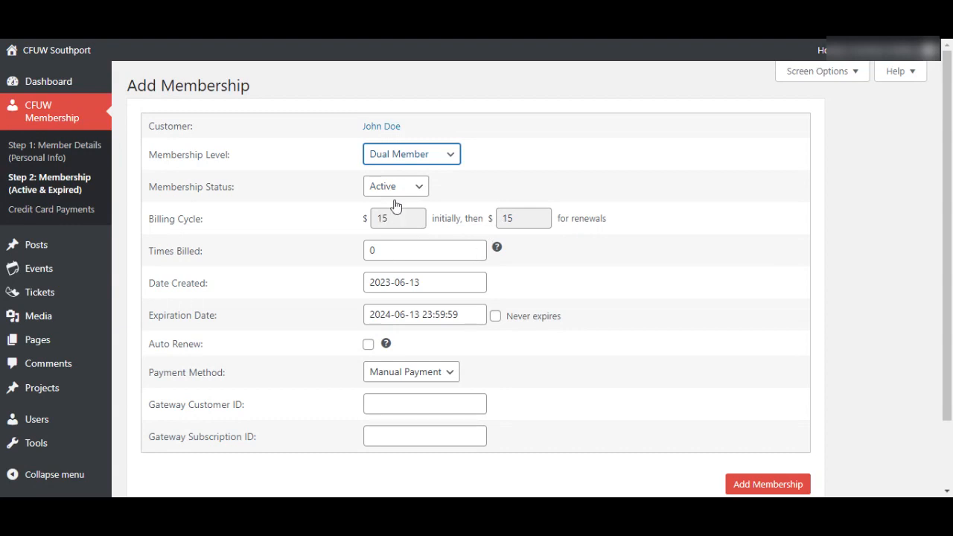
pyautogui.click(389, 206)
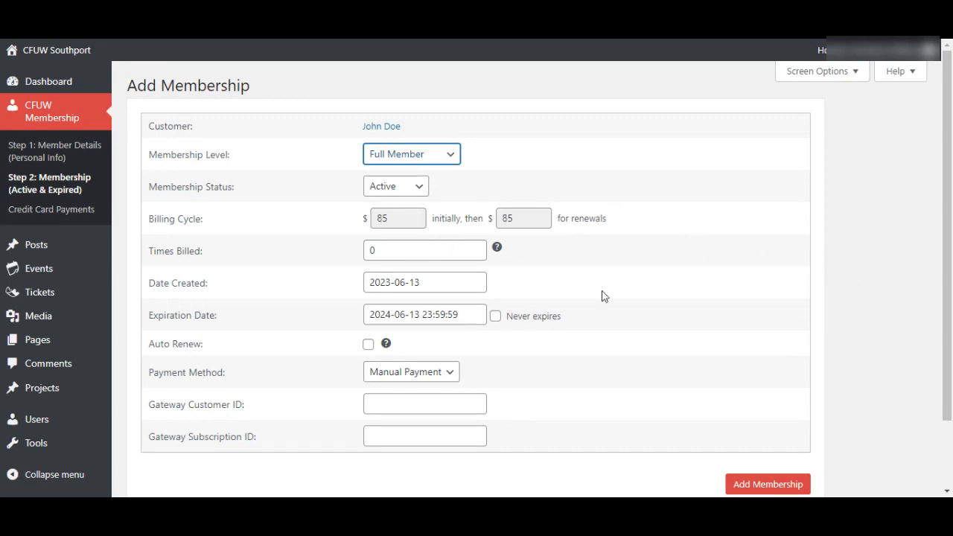
pyautogui.click(857, 373)
pyautogui.scroll(-2, 860, 372)
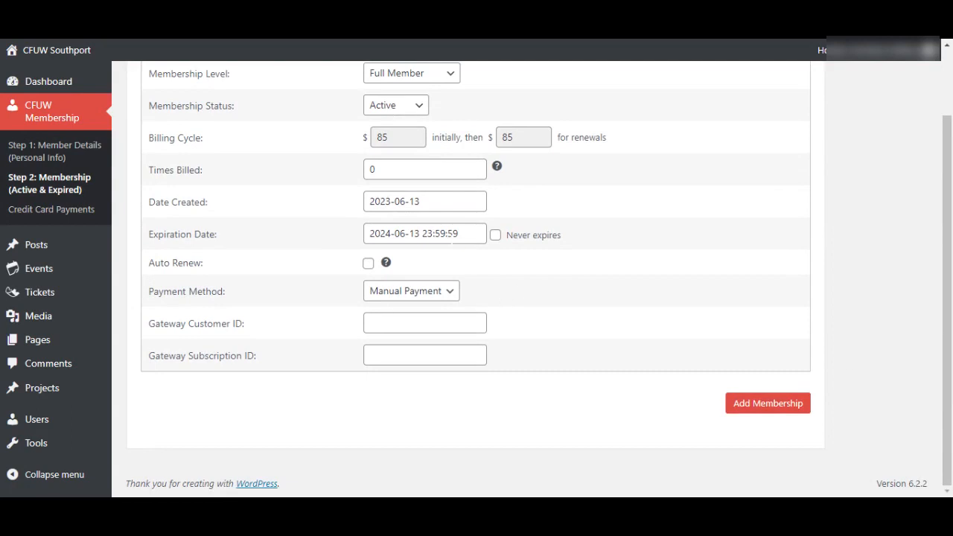
# - Set the membership's Date Created to September 1, 2023
pyautogui.click(445, 201)
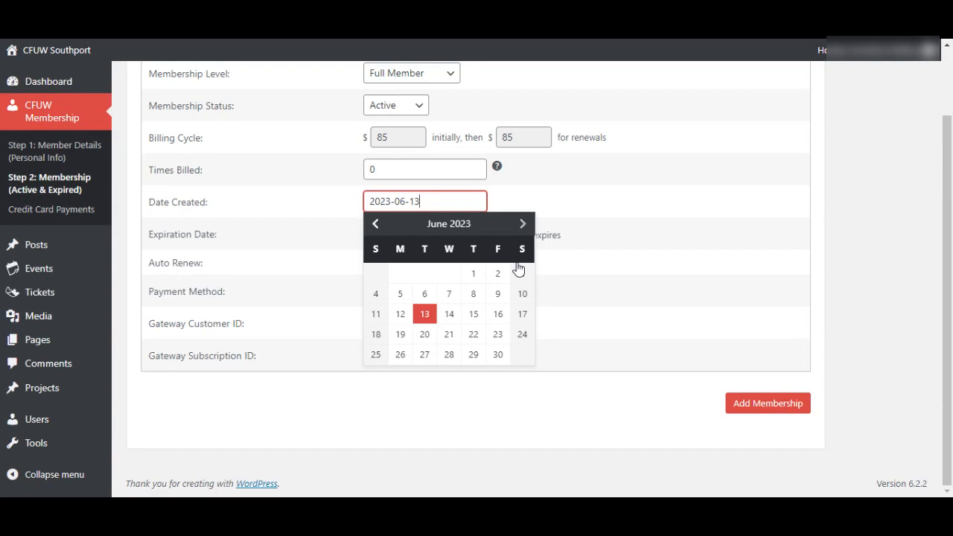
pyautogui.click(522, 224)
pyautogui.click(523, 224)
pyautogui.click(522, 224)
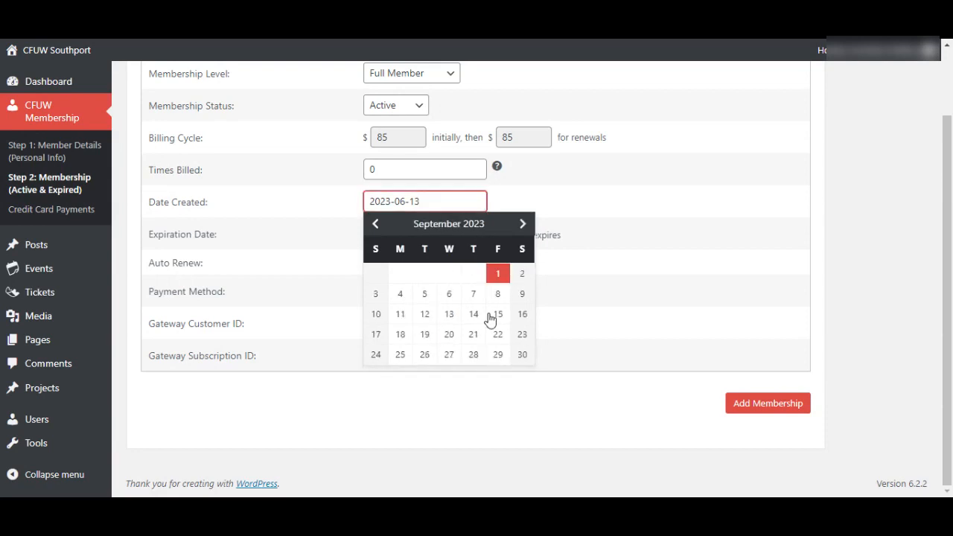
pyautogui.click(498, 273)
# - Set the Expiration Date to August 31, 2024, keeping Manual Payment as payment method
pyautogui.click(460, 234)
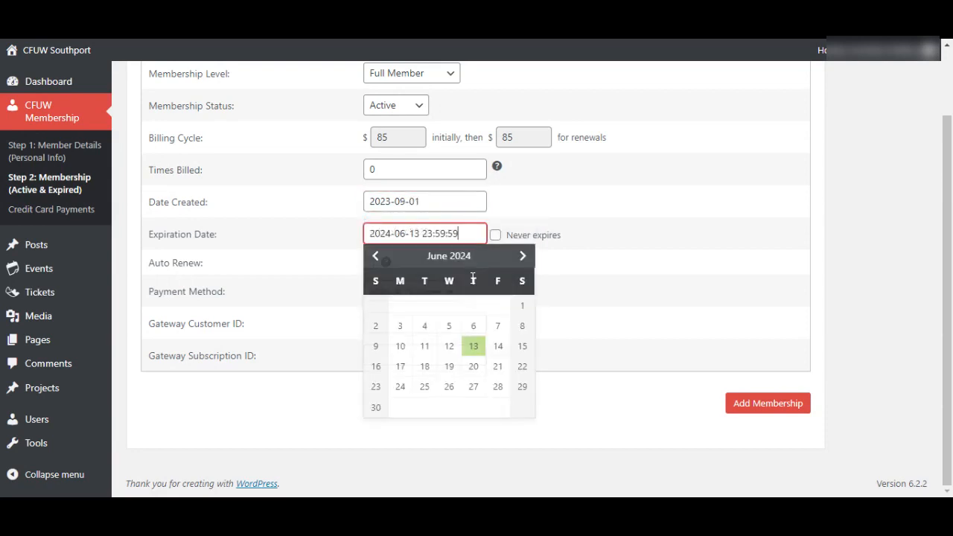
pyautogui.click(522, 256)
pyautogui.click(375, 256)
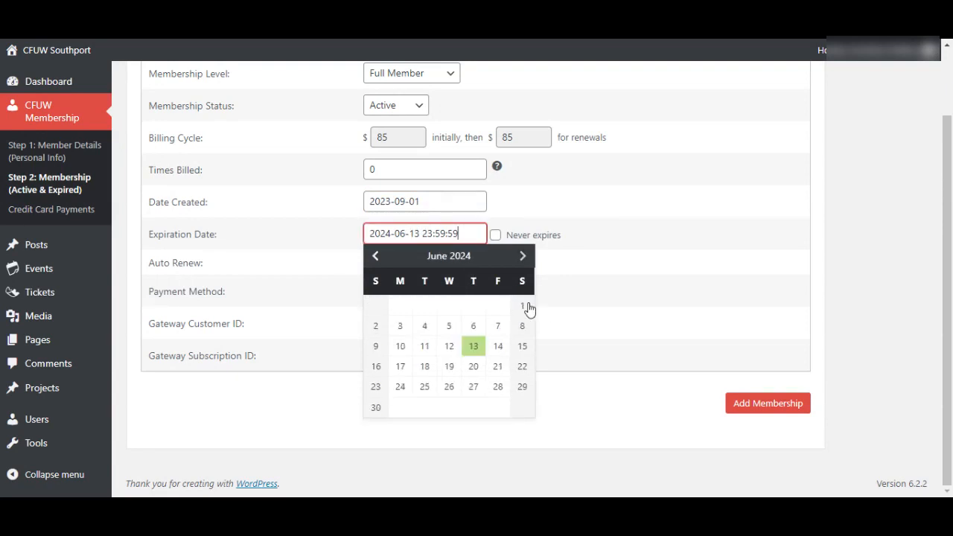
pyautogui.click(523, 256)
pyautogui.click(523, 256)
pyautogui.click(522, 256)
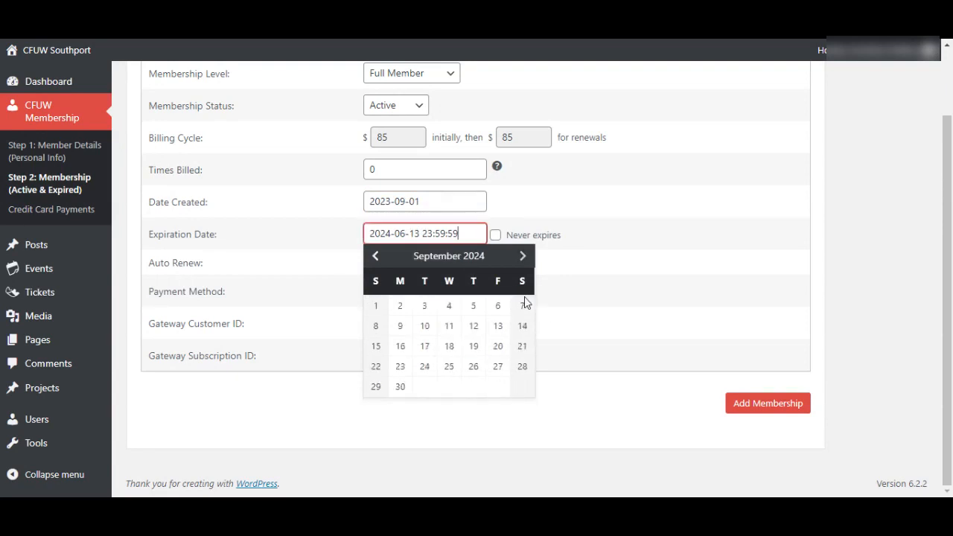
pyautogui.click(375, 256)
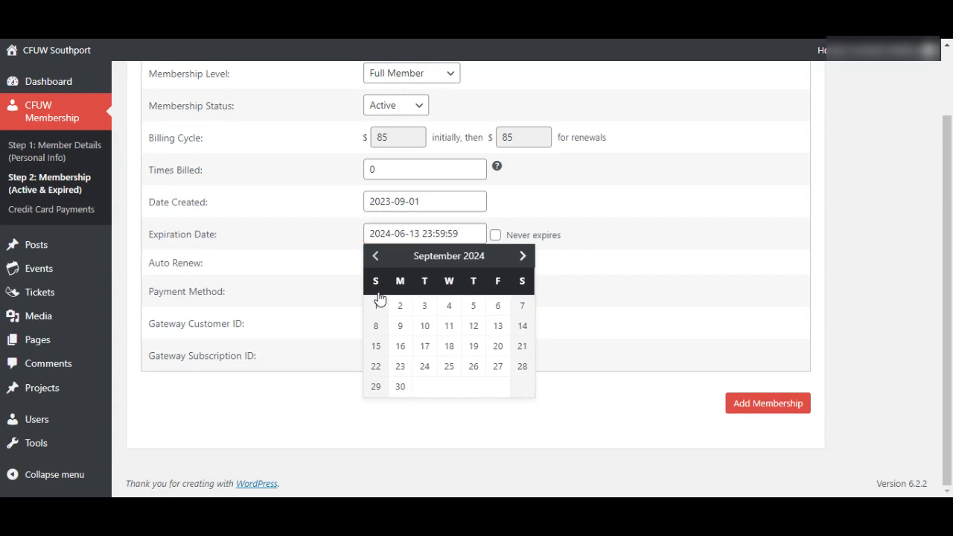
pyautogui.click(514, 433)
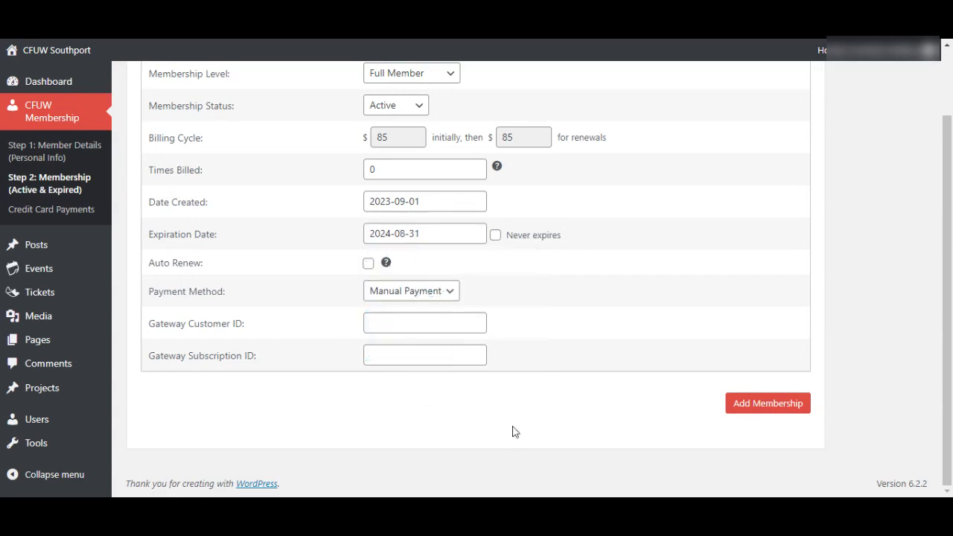
pyautogui.click(391, 332)
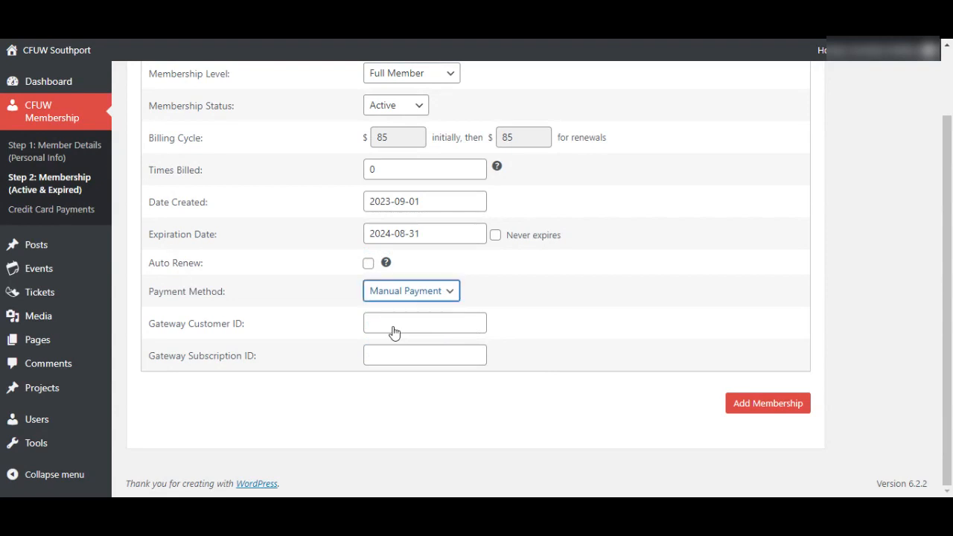
pyautogui.click(850, 318)
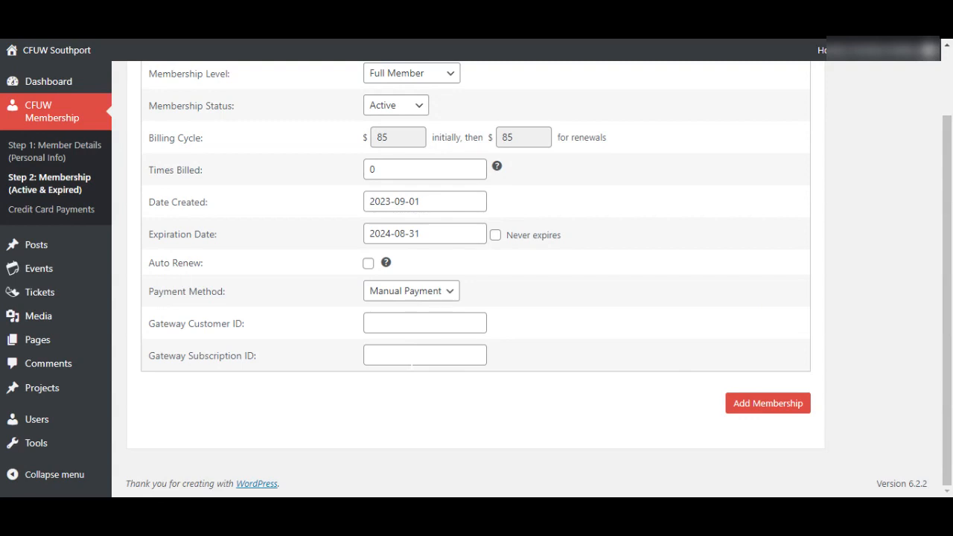
# - Enter the e-transfer reference in the Gateway Subscription ID field
pyautogui.click(402, 323)
pyautogui.click(400, 355)
pyautogui.click(399, 324)
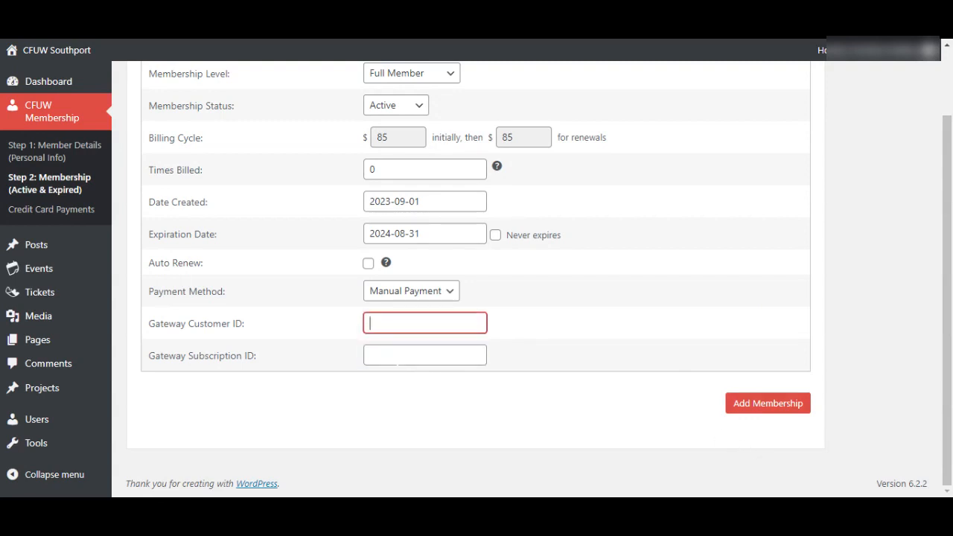
pyautogui.click(410, 355)
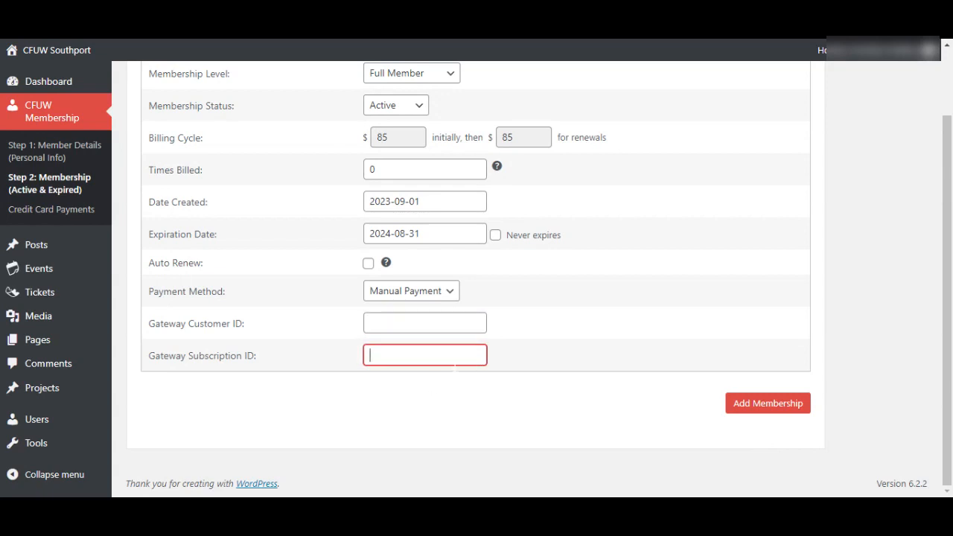
pyautogui.hotkey('shift', 'Tab')
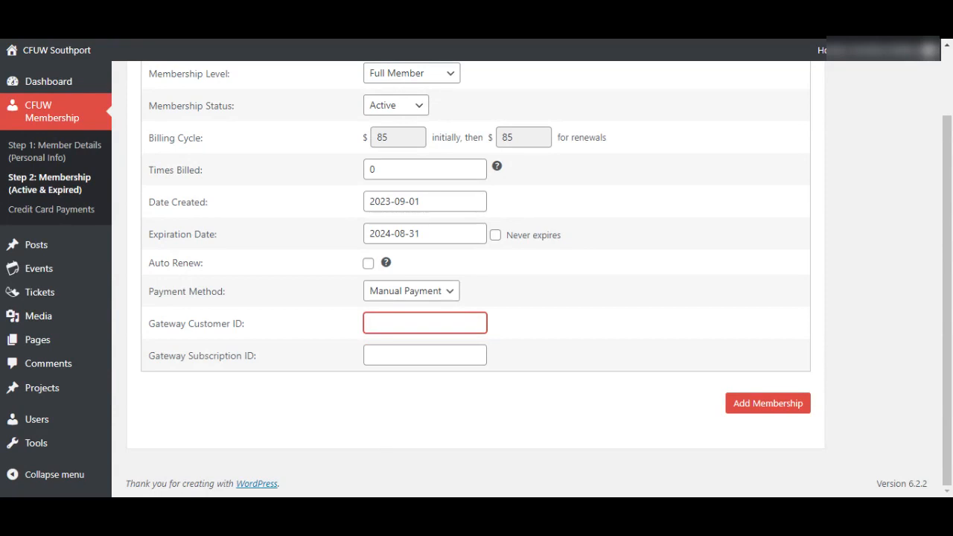
pyautogui.press('Tab')
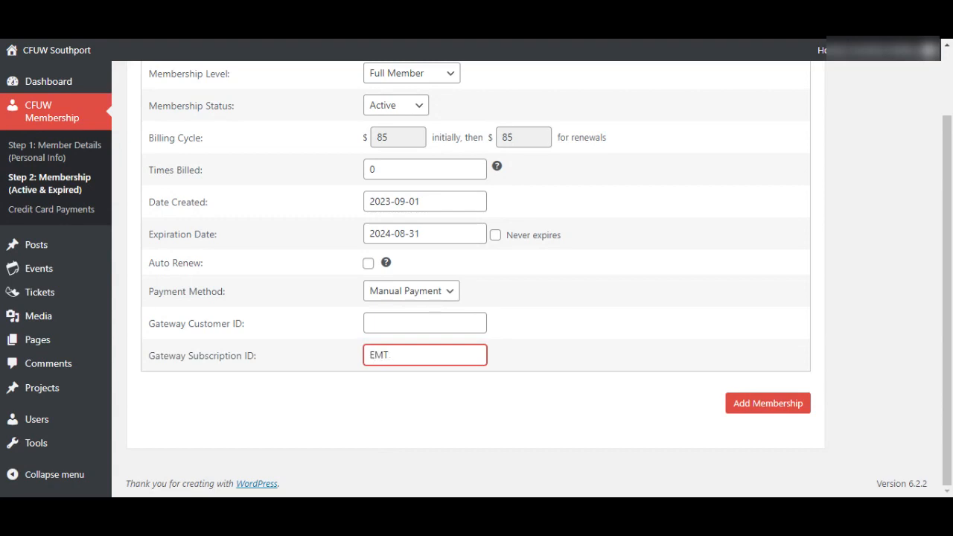
# - Submit the Add Membership form to save the Full Member membership
pyautogui.press('Tab')
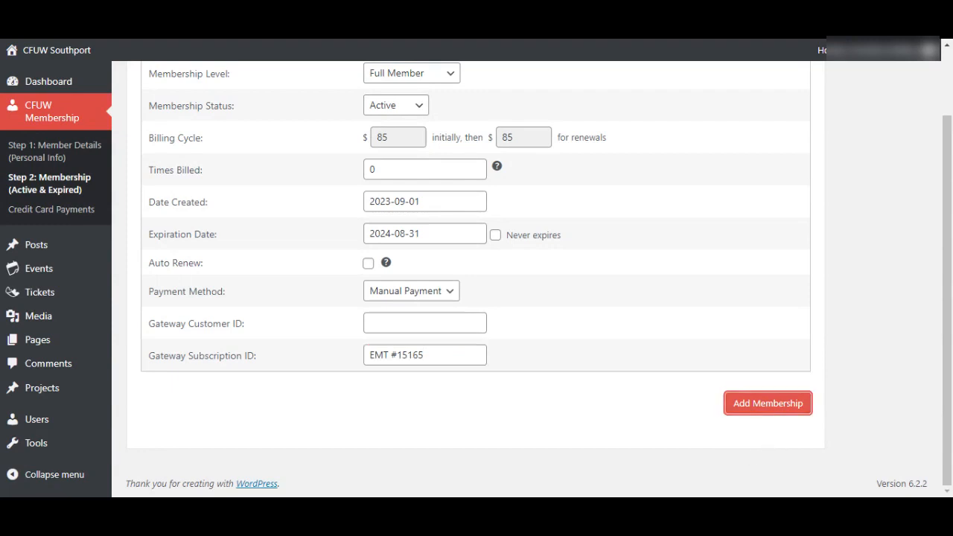
pyautogui.press('Return')
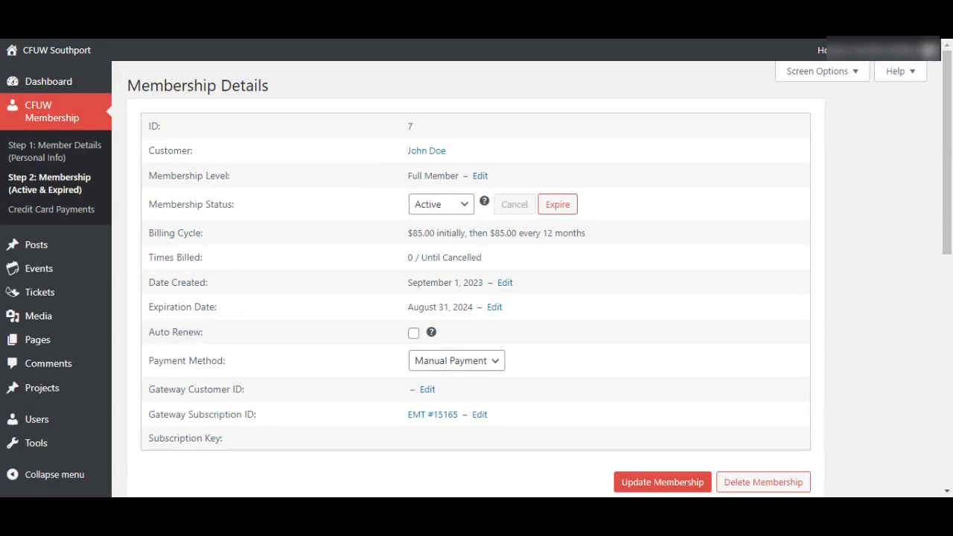
pyautogui.scroll(-1, 774, 446)
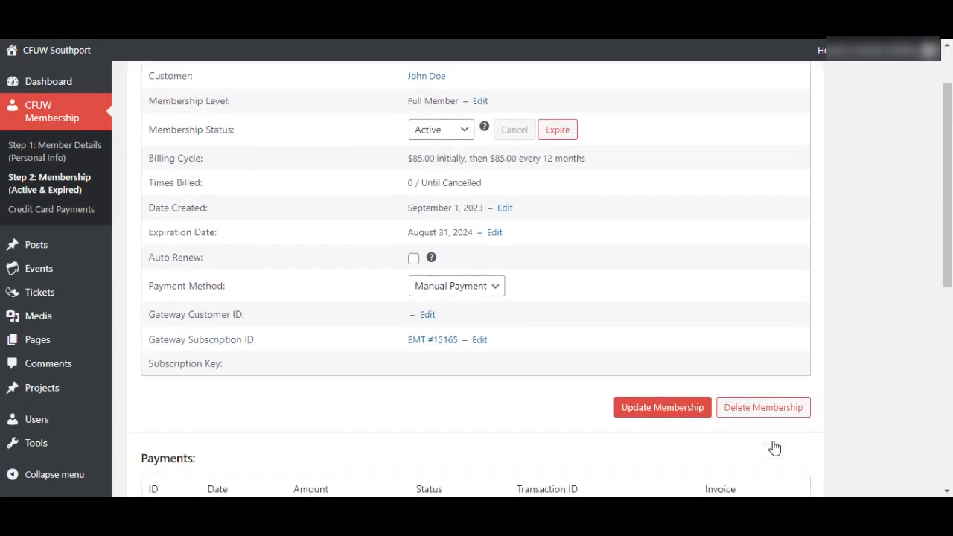
pyautogui.scroll(-2, 864, 357)
pyautogui.scroll(-2, 866, 359)
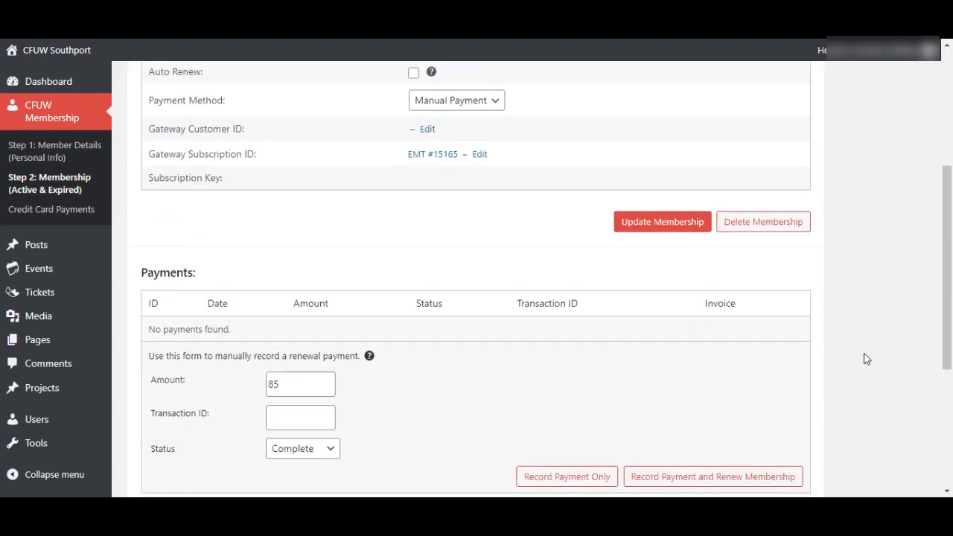
pyautogui.scroll(-2, 865, 359)
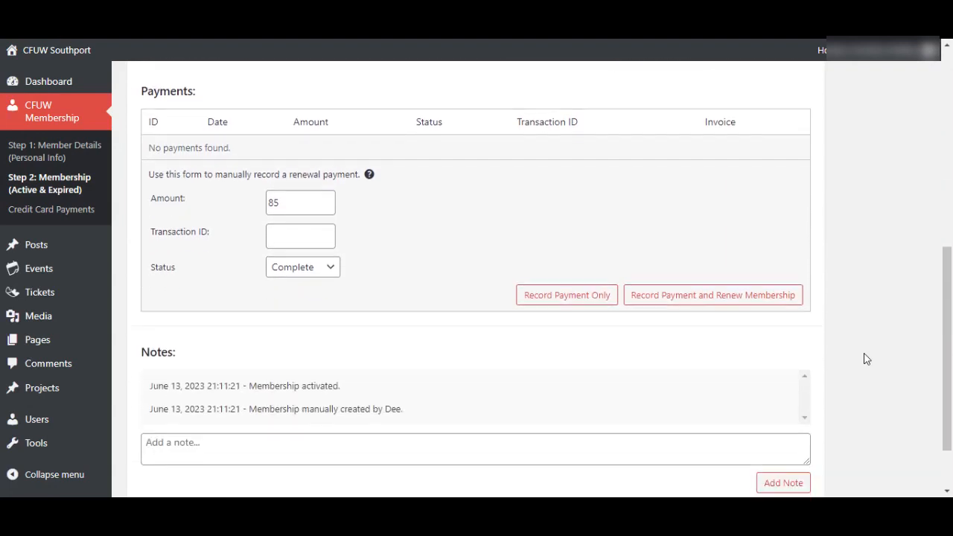
pyautogui.scroll(4, 865, 359)
pyautogui.scroll(3, 866, 359)
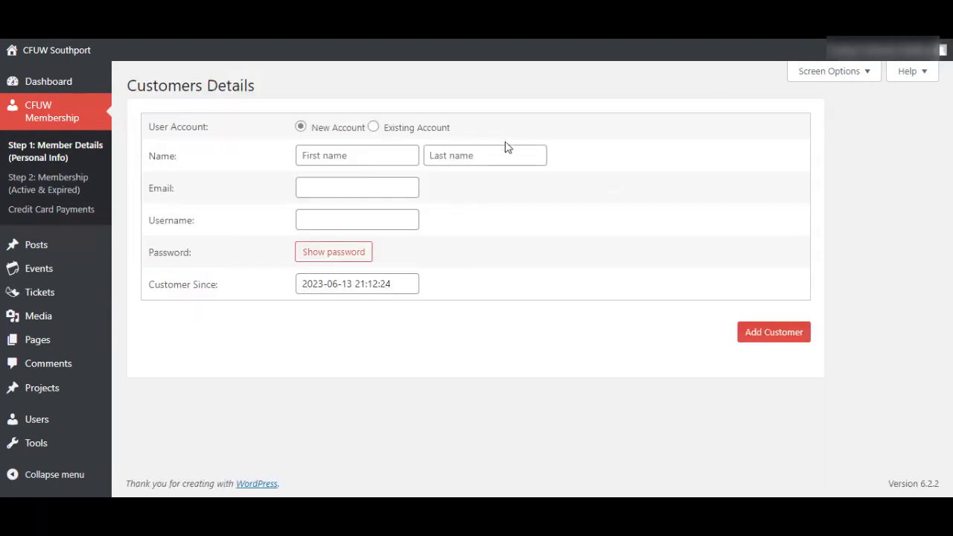
# - Enter the second member's first name, last name and e-mail address in the new customer form
pyautogui.click(352, 156)
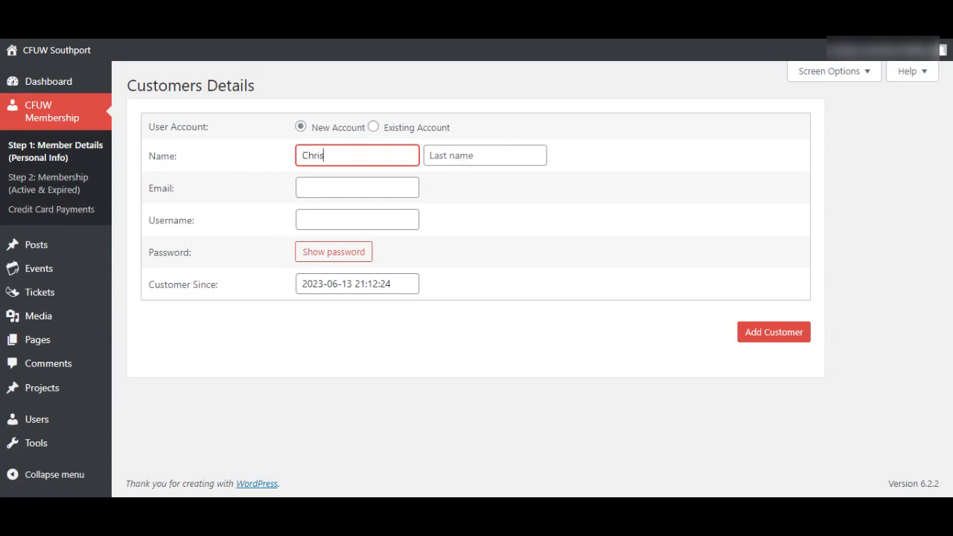
pyautogui.press('Tab')
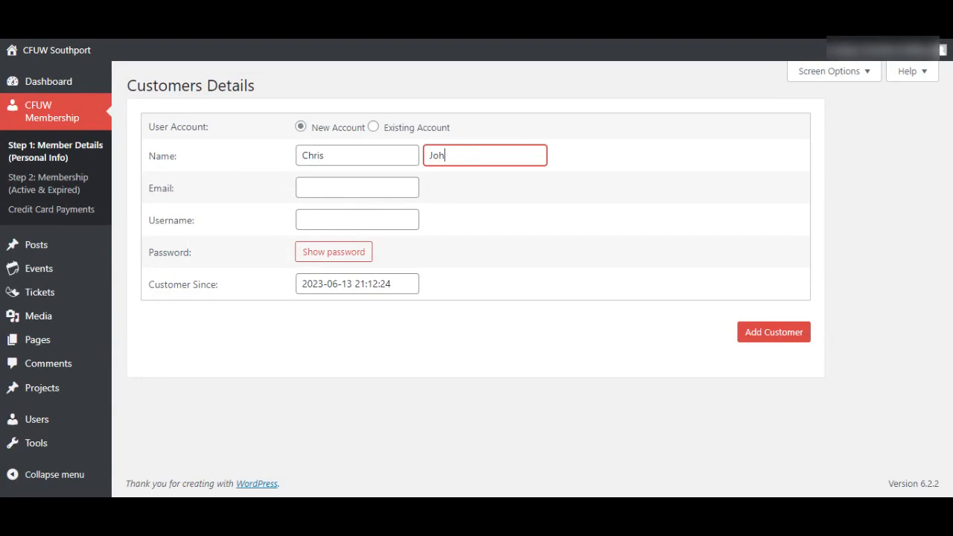
pyautogui.press('Tab')
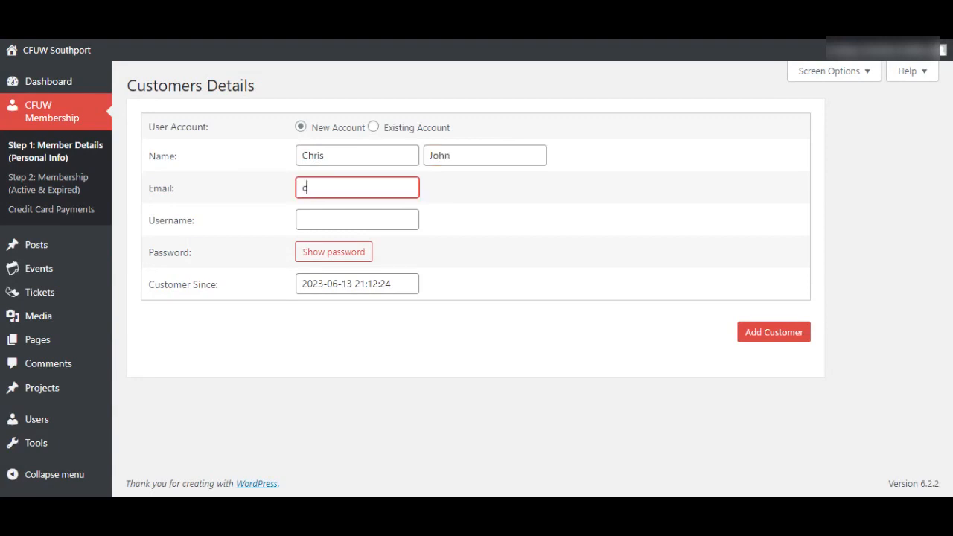
# - Generate a strong password for the account and create the new customer
pyautogui.click(458, 228)
pyautogui.click(365, 221)
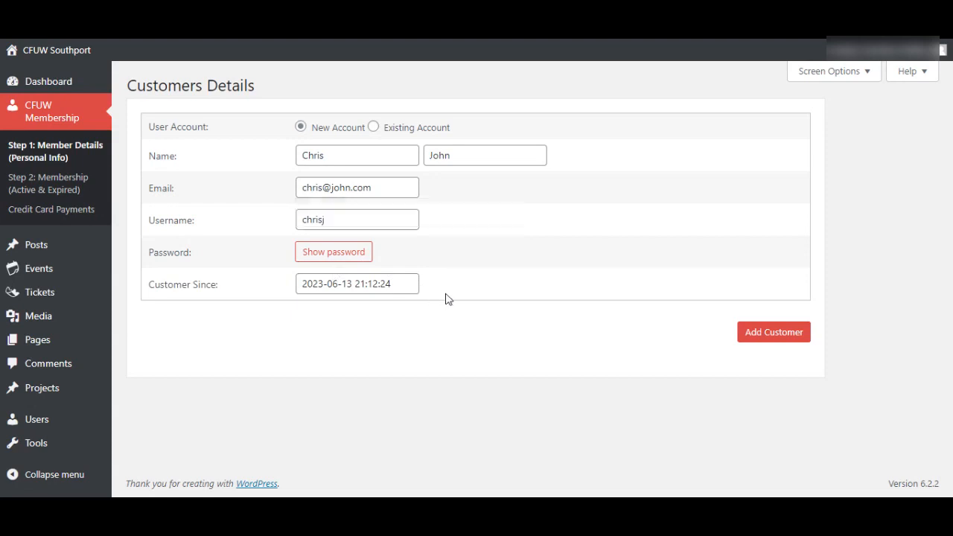
pyautogui.click(361, 253)
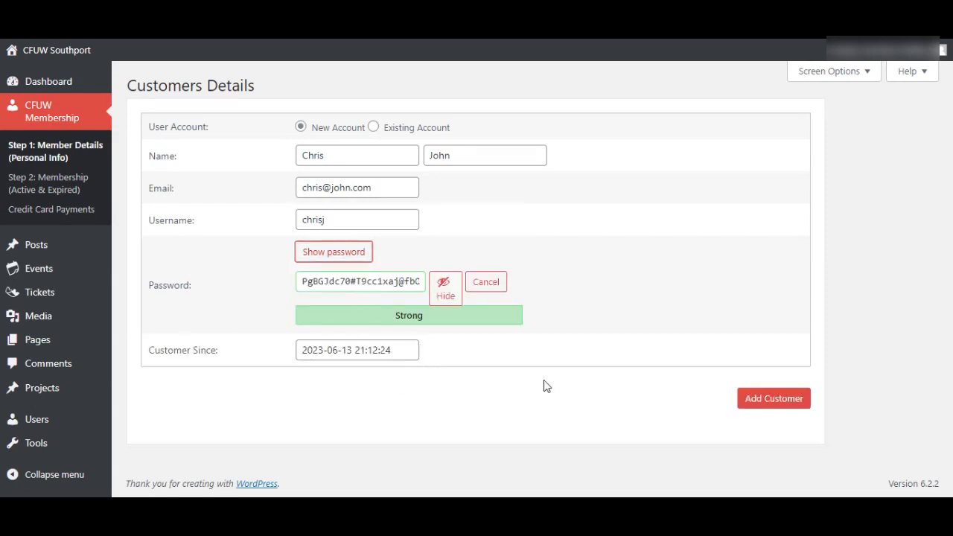
pyautogui.click(755, 402)
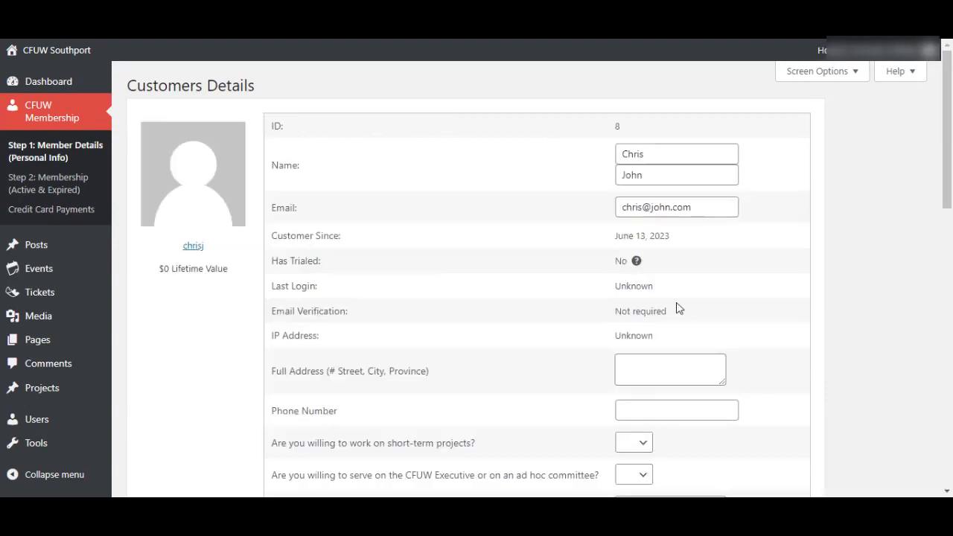
# - Fill in the member's street address and phone number on their profile
pyautogui.scroll(-3, 676, 309)
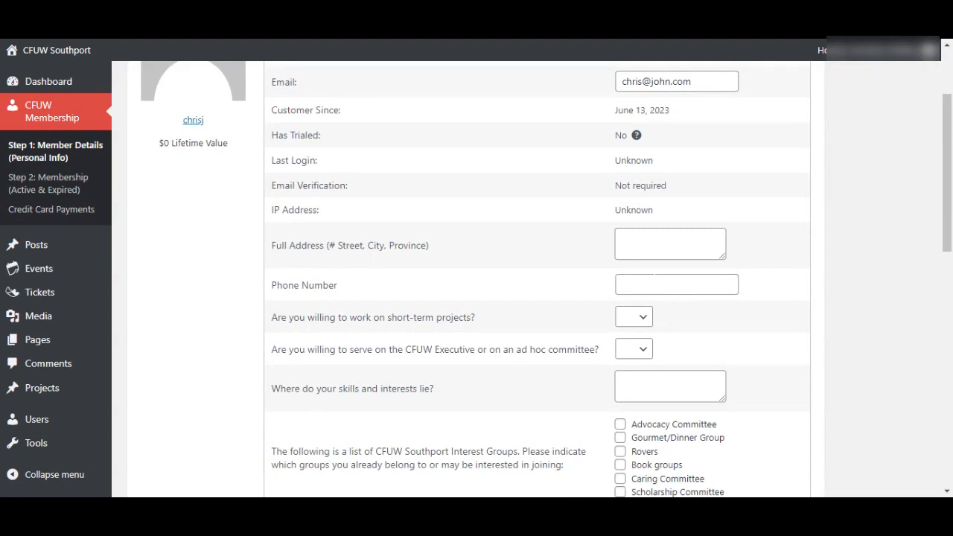
pyautogui.click(666, 245)
pyautogui.write('123 Hight')
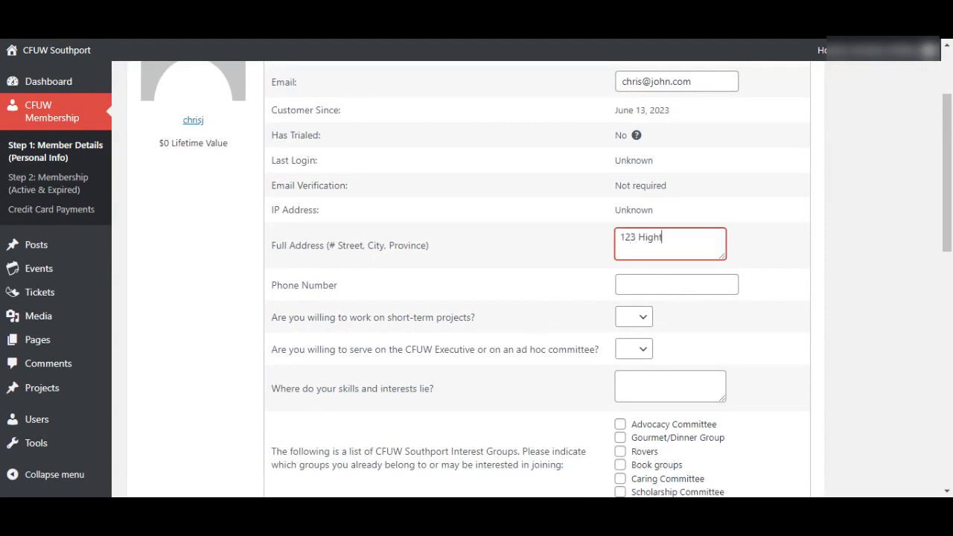
pyautogui.write(' StreeSOuthampton')
pyautogui.click(914, 225)
pyautogui.click(670, 284)
pyautogui.write('13213131')
# - Answer Yes to short-term projects and committee service, add Computers as a skill, and tick Advocacy and Gourmet/Dinner
pyautogui.press('Tab')
pyautogui.press('y')
pyautogui.press('Tab')
pyautogui.press('y')
pyautogui.press('Tab')
pyautogui.press('Tab')
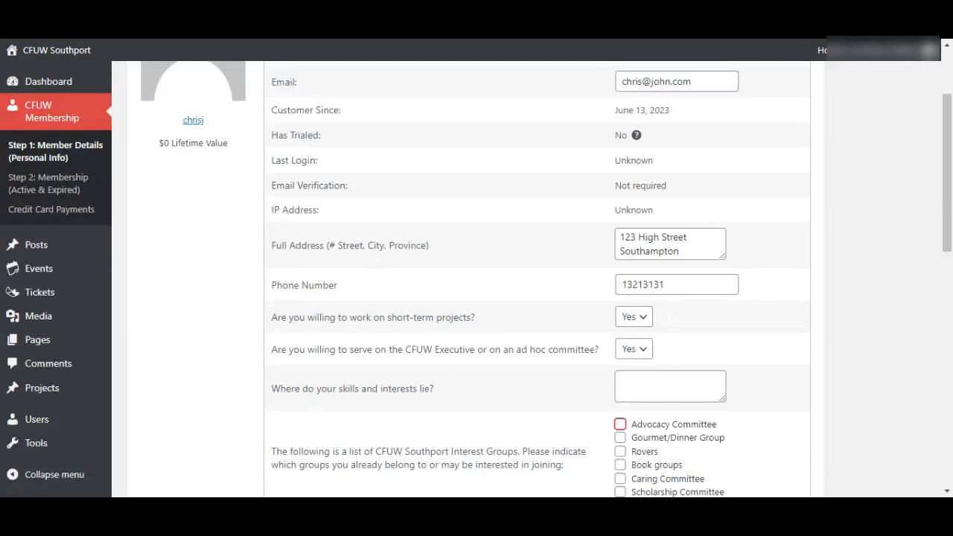
pyautogui.click(625, 380)
pyautogui.write('Computers')
pyautogui.press('Tab')
pyautogui.press('space')
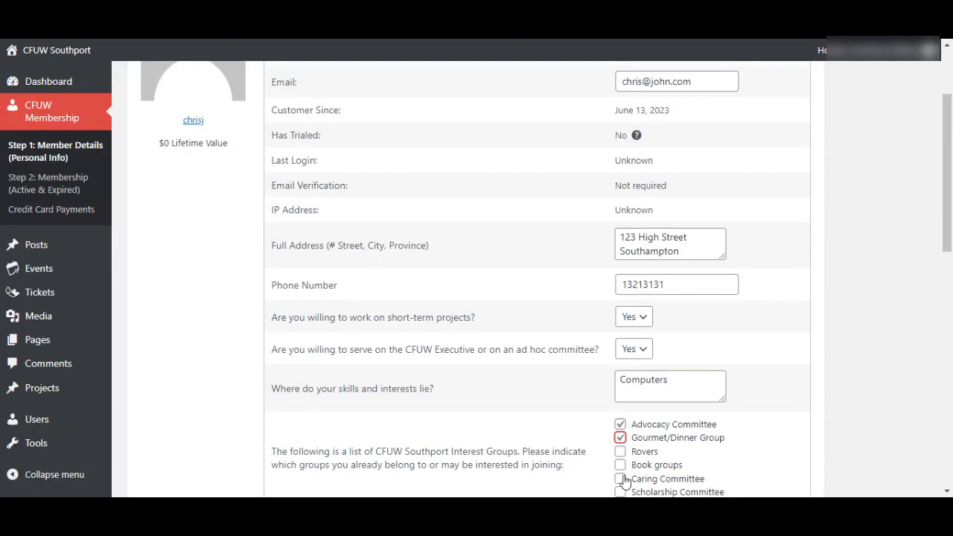
# - Answer Yes to the ride, internet access, providing rides, photo publishing and newsletter questions
pyautogui.press('Tab')
pyautogui.press('space')
pyautogui.scroll(-4, 793, 403)
pyautogui.scroll(-1, 793, 403)
pyautogui.press('Tab')
pyautogui.press('y')
pyautogui.press('Tab')
pyautogui.press('y')
pyautogui.press('Tab')
pyautogui.press('y')
pyautogui.press('Tab')
pyautogui.press('y')
pyautogui.press('Tab')
pyautogui.press('y')
pyautogui.press('Tab')
pyautogui.press('y')
pyautogui.press('Tab')
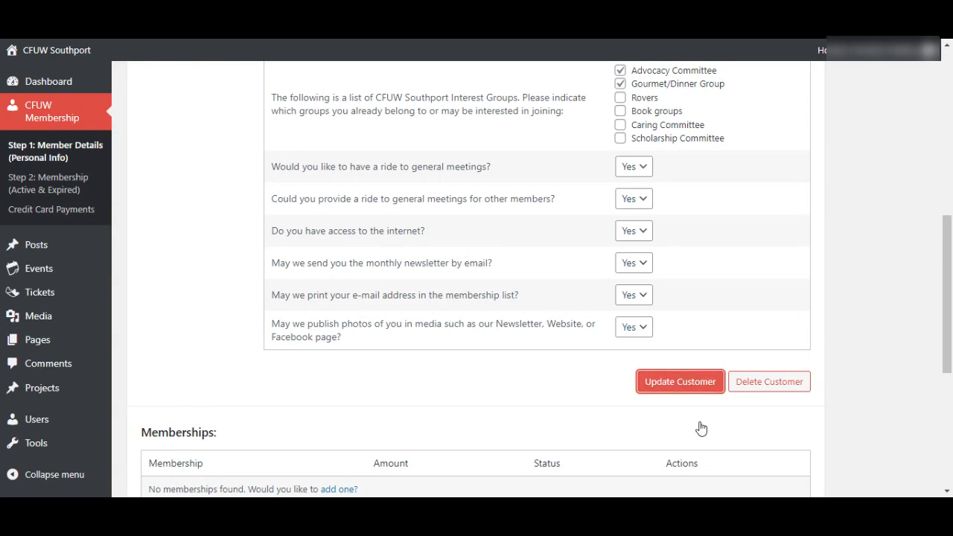
# - Save the updated profile and start adding a membership for this member
pyautogui.press('Return')
pyautogui.scroll(-10, 561, 314)
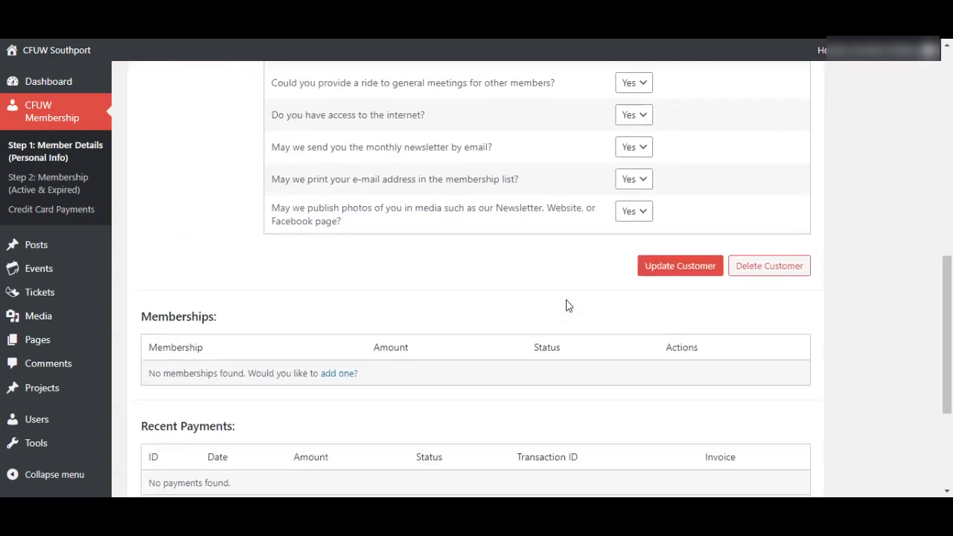
pyautogui.click(339, 303)
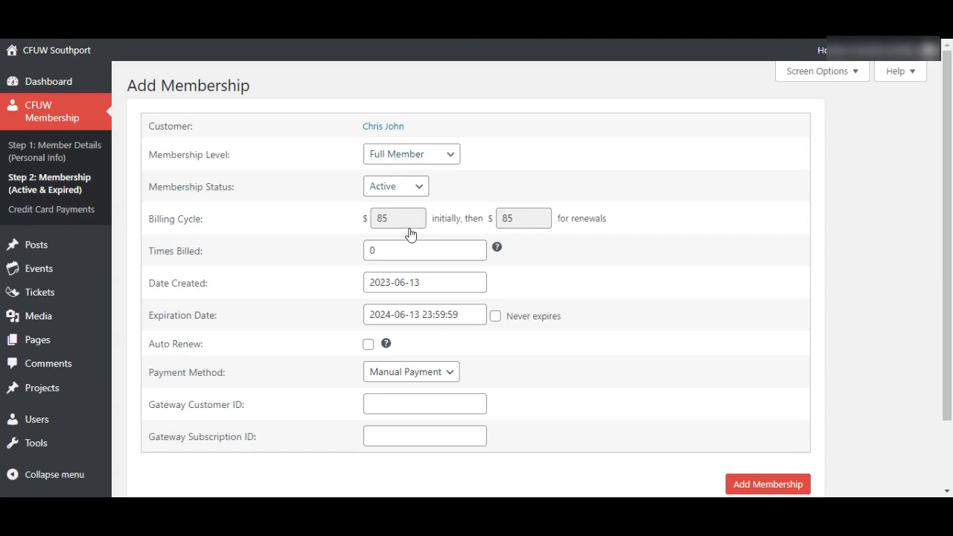
# - Set the membership's creation date to 2023-09-01 and expiration date to 2024-08-31
pyautogui.click(420, 283)
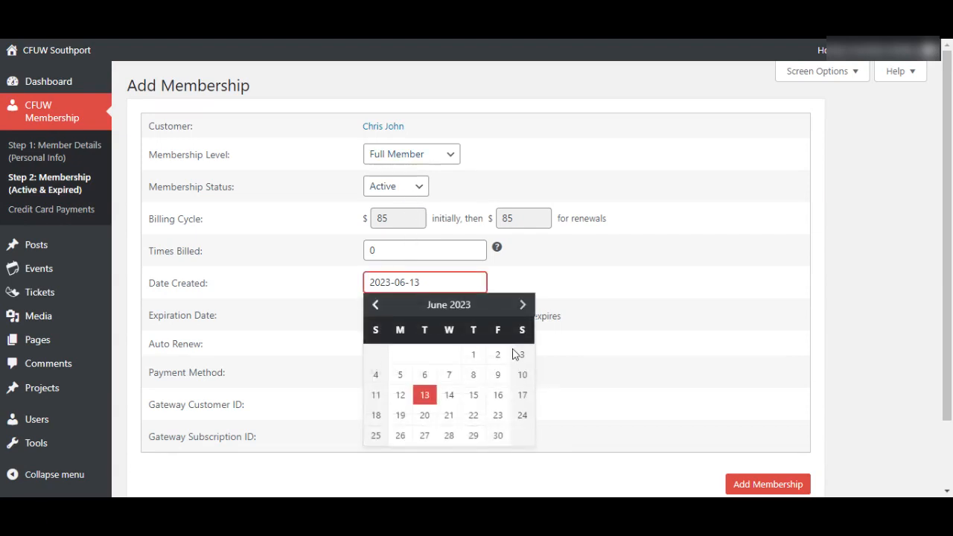
pyautogui.click(522, 306)
pyautogui.click(522, 305)
pyautogui.click(522, 305)
pyautogui.click(522, 305)
pyautogui.click(375, 305)
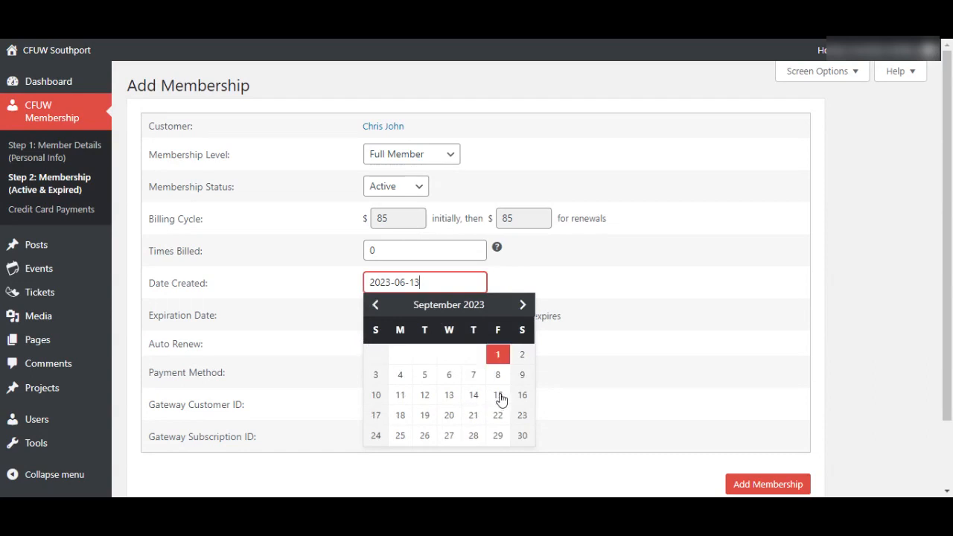
pyautogui.click(498, 354)
pyautogui.click(476, 315)
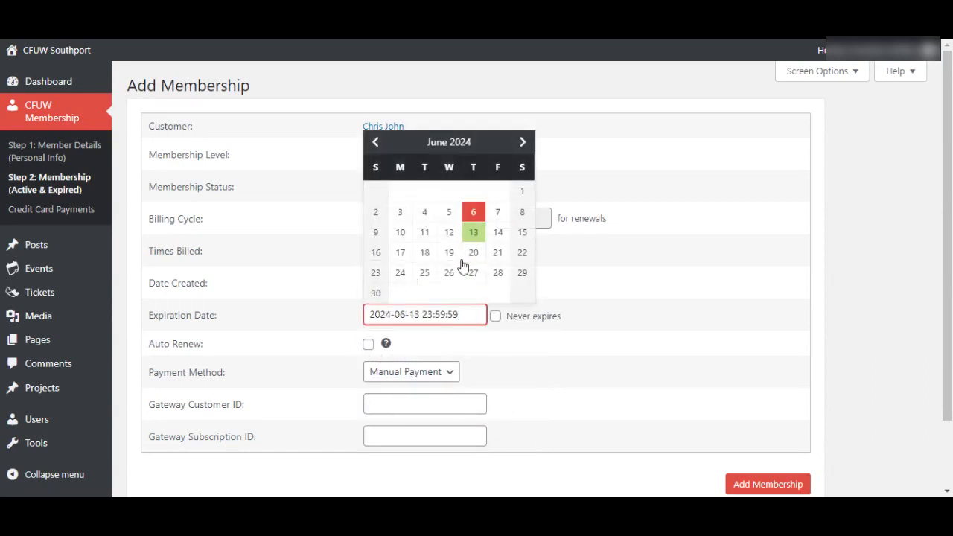
pyautogui.scroll(-2, 522, 188)
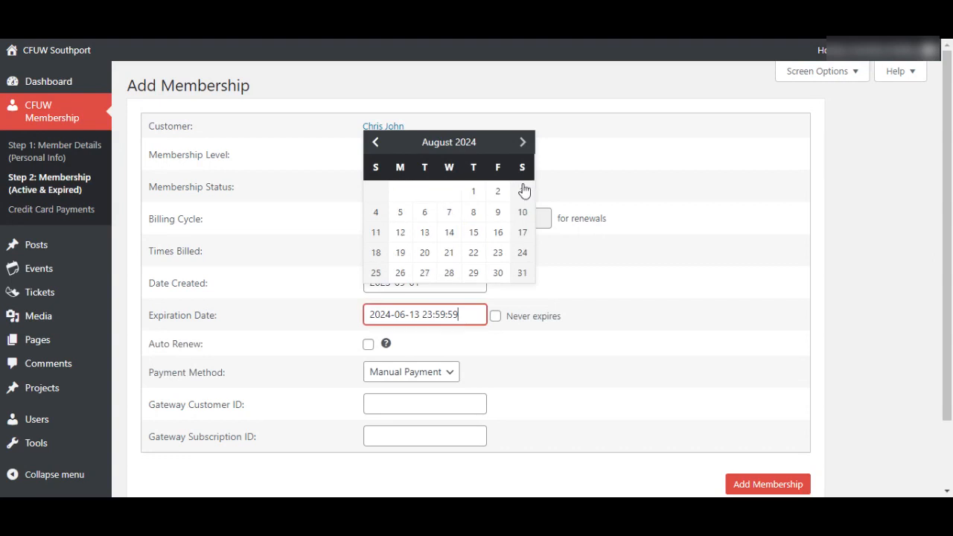
pyautogui.click(522, 273)
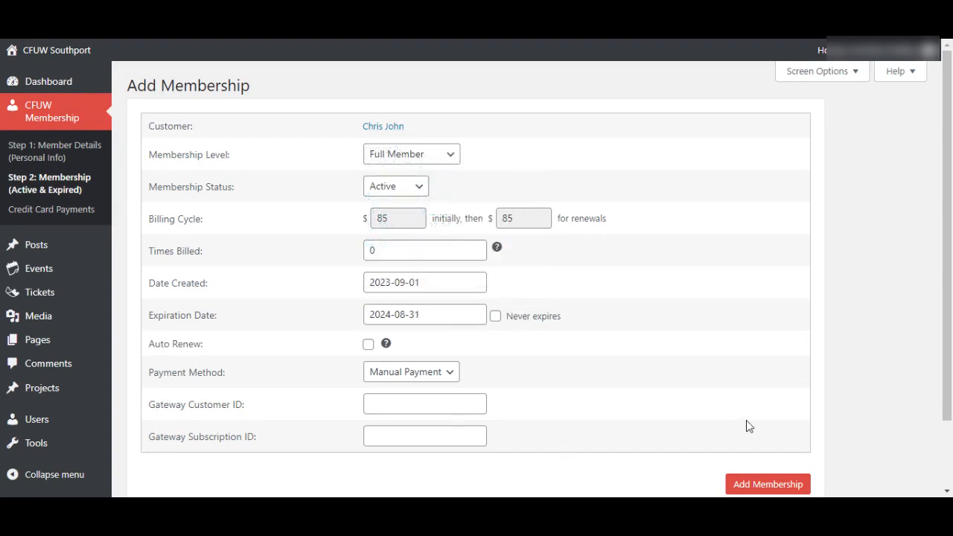
# - Enter the gateway subscription reference and save the Full Member membership
pyautogui.scroll(-2, 746, 421)
pyautogui.click(425, 355)
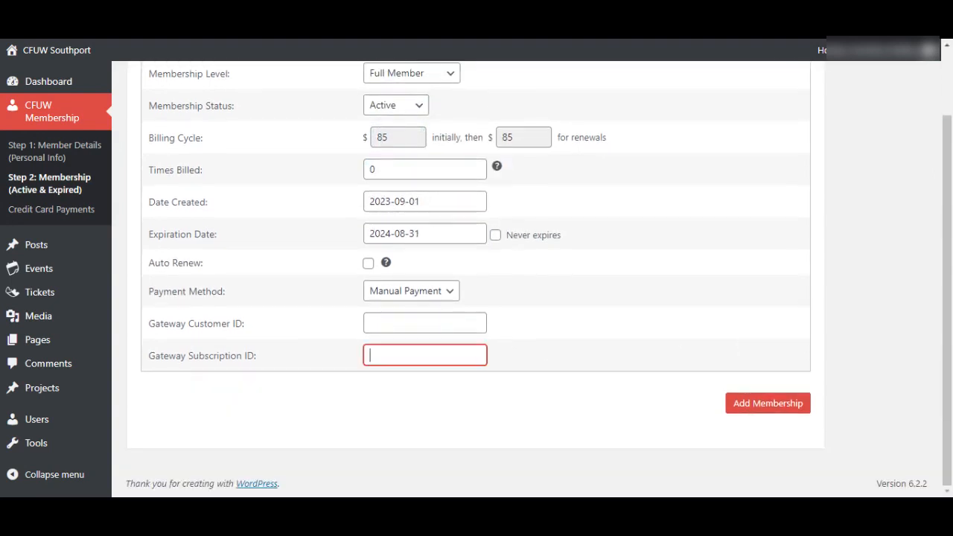
pyautogui.write('EMT 3 786')
pyautogui.press('BackSpace')
pyautogui.write('#')
pyautogui.press('Tab')
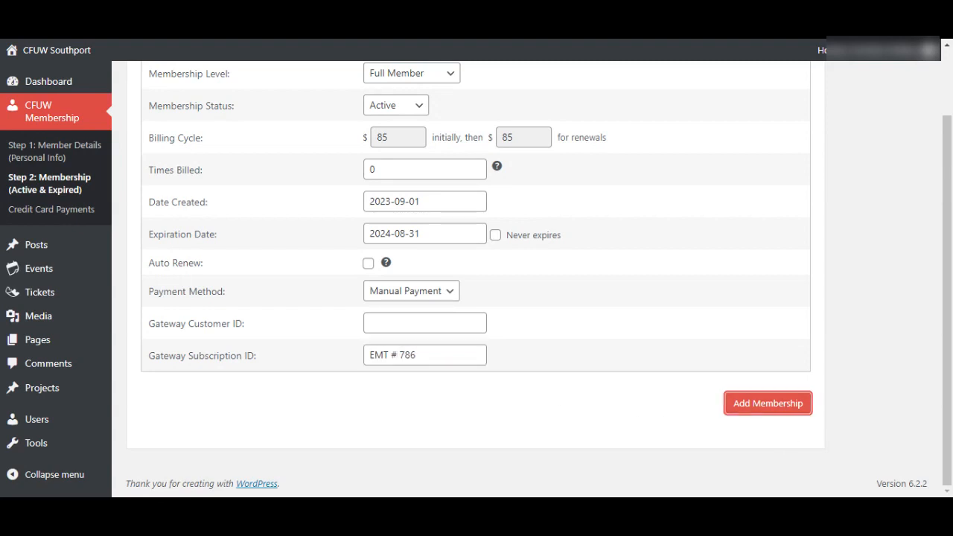
pyautogui.press('Return')
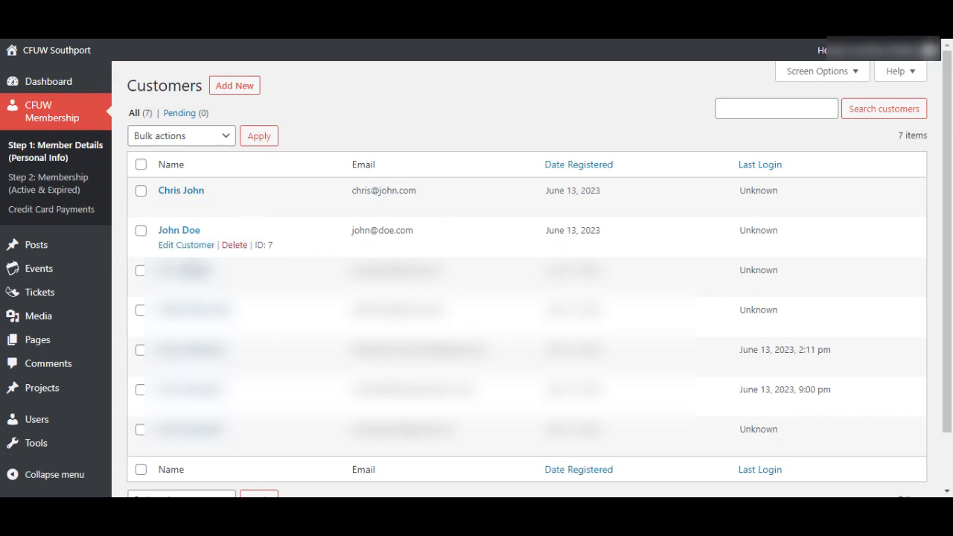
# - Open the first new member's details and check their Active Full Member membership at $85 every 12 months
pyautogui.click(179, 230)
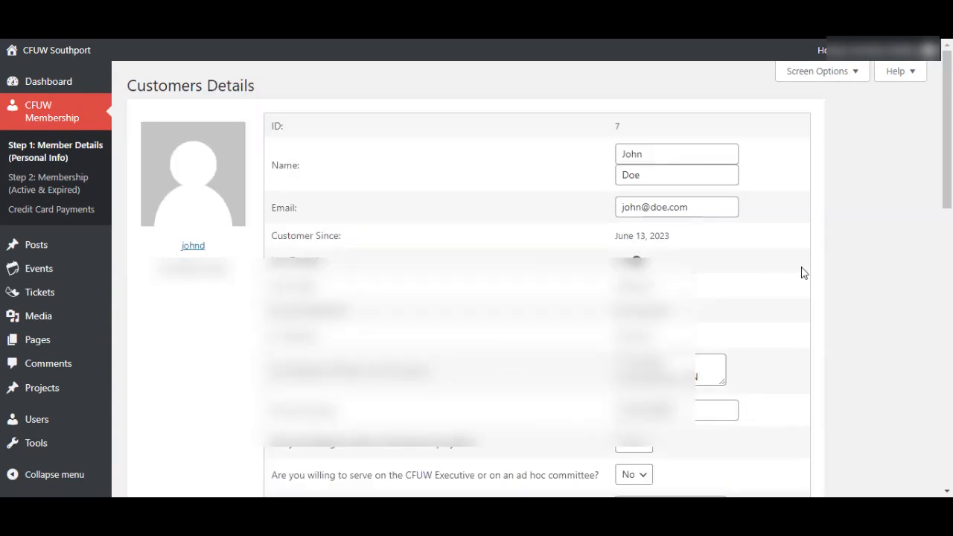
pyautogui.scroll(-4, 803, 273)
pyautogui.scroll(-4, 803, 273)
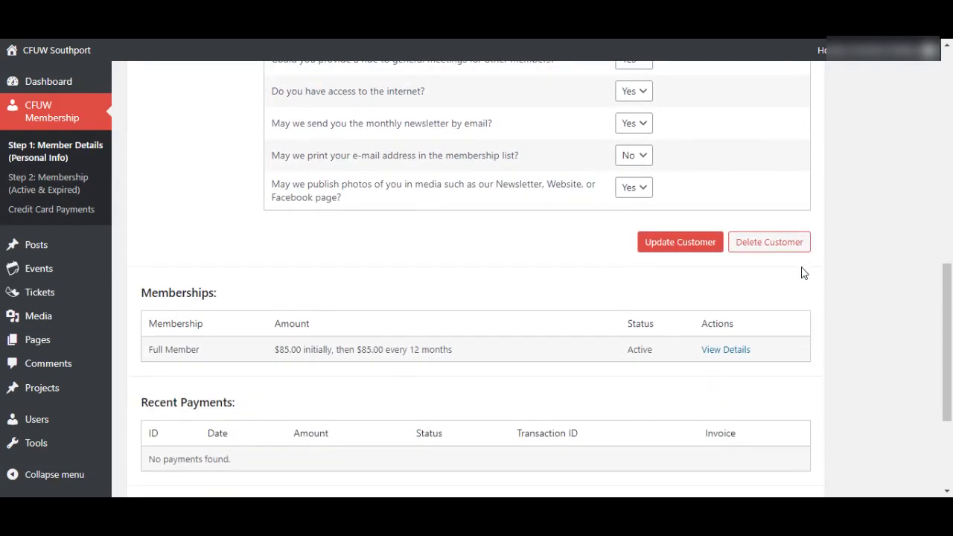
pyautogui.scroll(-2, 803, 273)
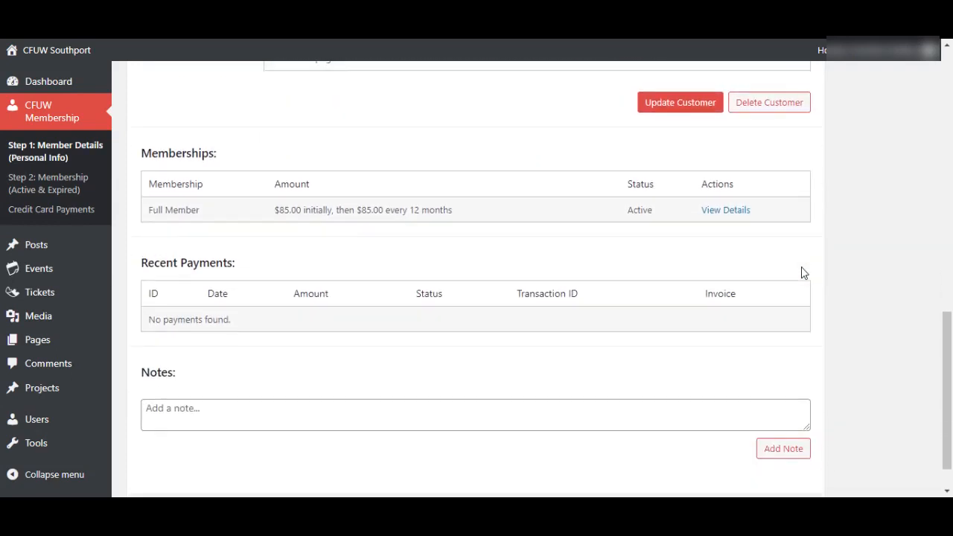
pyautogui.scroll(-1, 803, 273)
pyautogui.scroll(1, 803, 273)
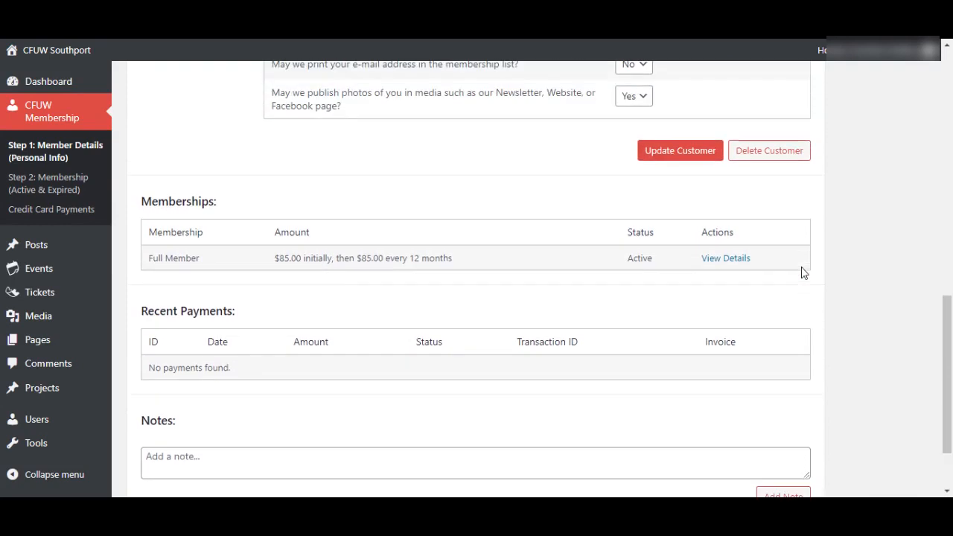
pyautogui.scroll(10, 803, 273)
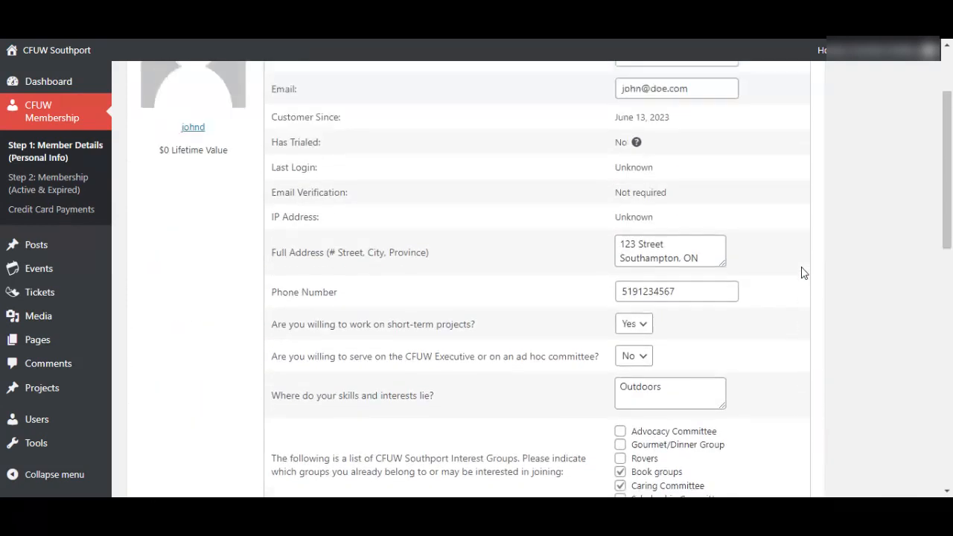